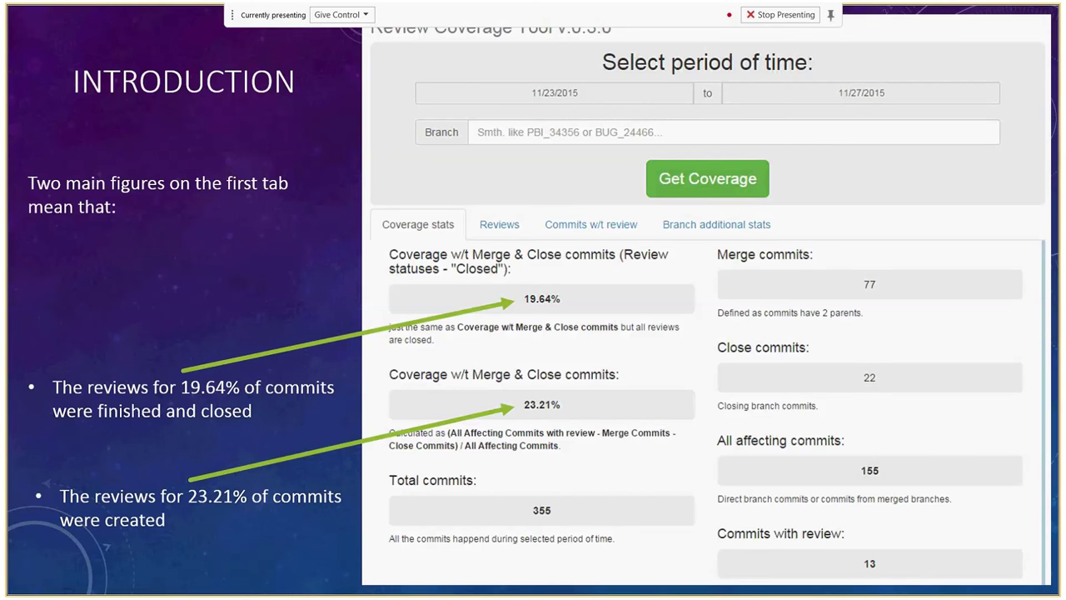
- Switch from the slideshow to Chrome and open the Review Coverage Tool at localhost:3000 in a new tab
{"action": "mouse_move", "coordinate": [5, 588]}
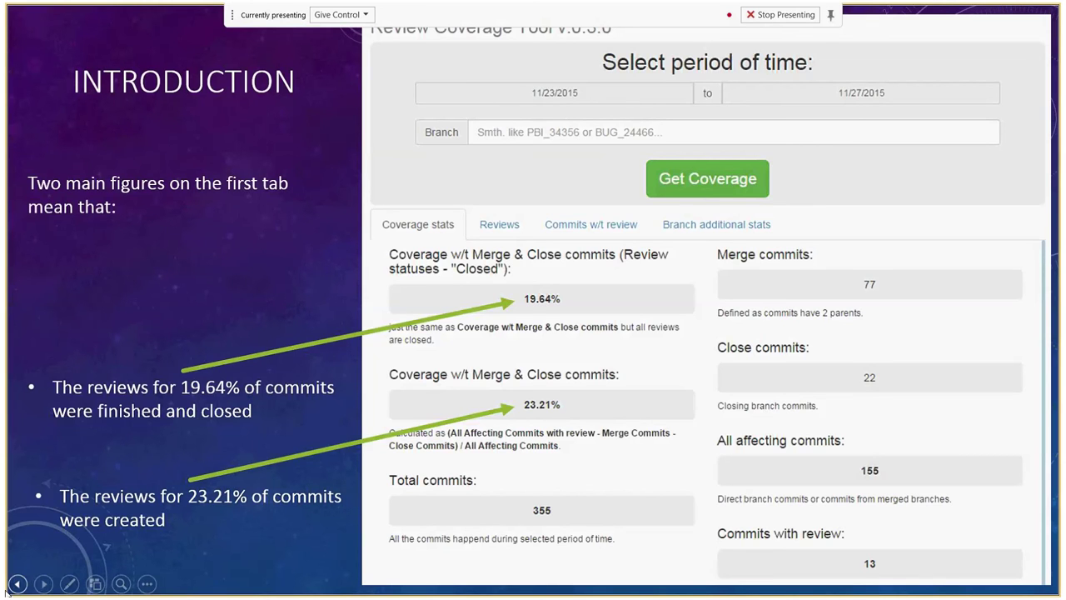
{"action": "key", "text": "super"}
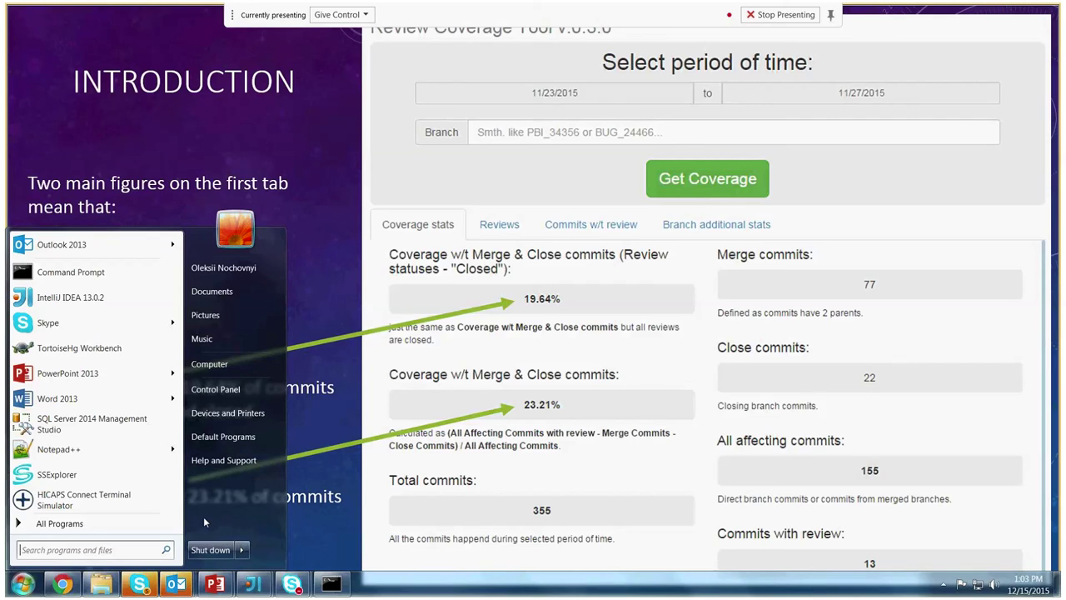
{"action": "left_click", "coordinate": [63, 586]}
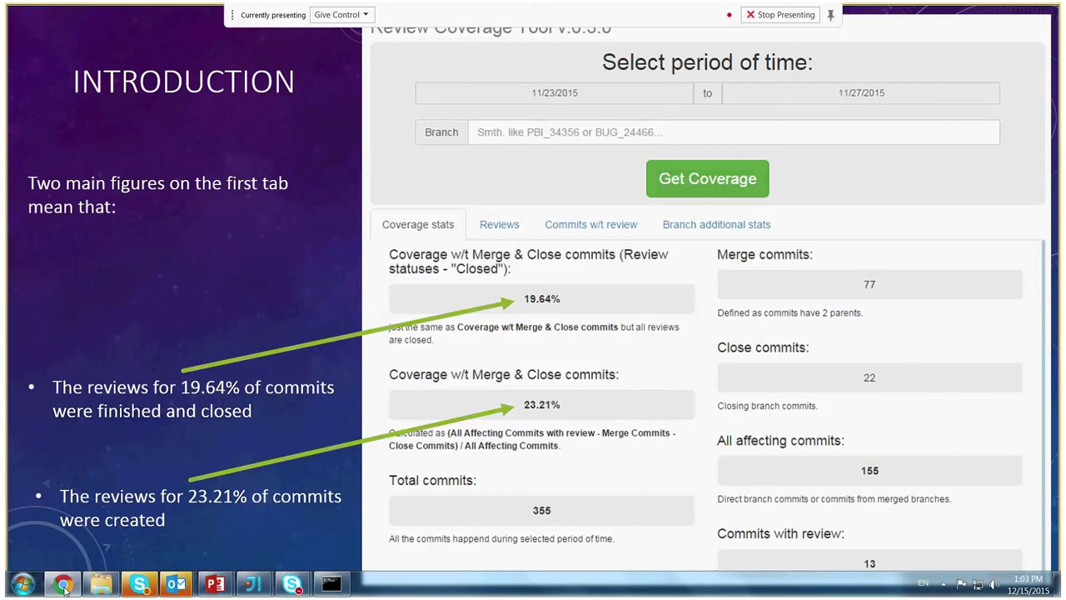
{"action": "left_click", "coordinate": [63, 586]}
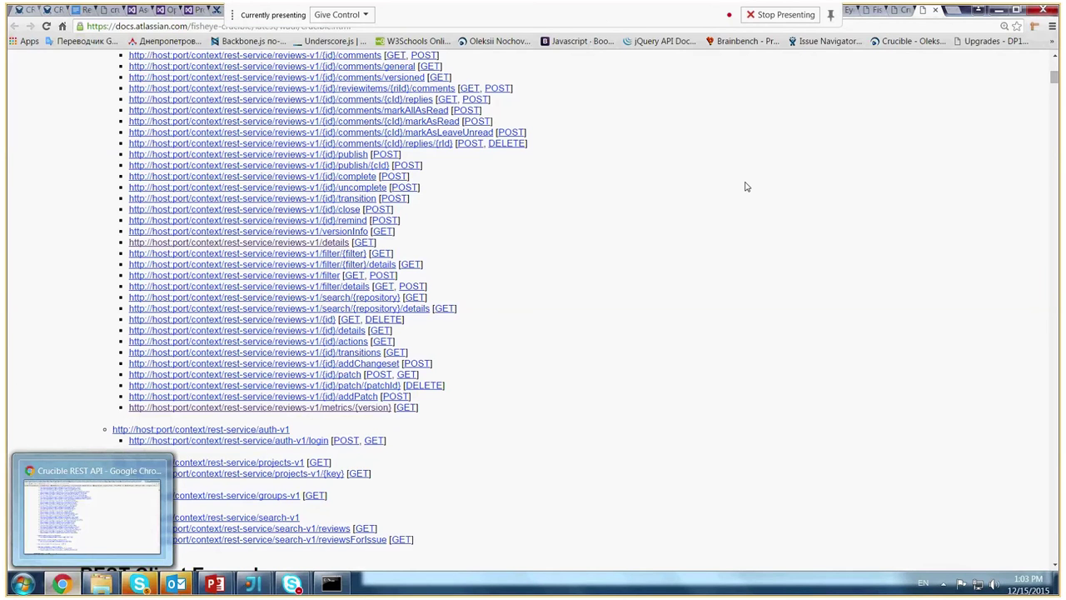
{"action": "left_click", "coordinate": [899, 12]}
{"action": "left_click", "coordinate": [952, 12]}
{"action": "type", "text": "lo"}
{"action": "key", "text": "Return"}
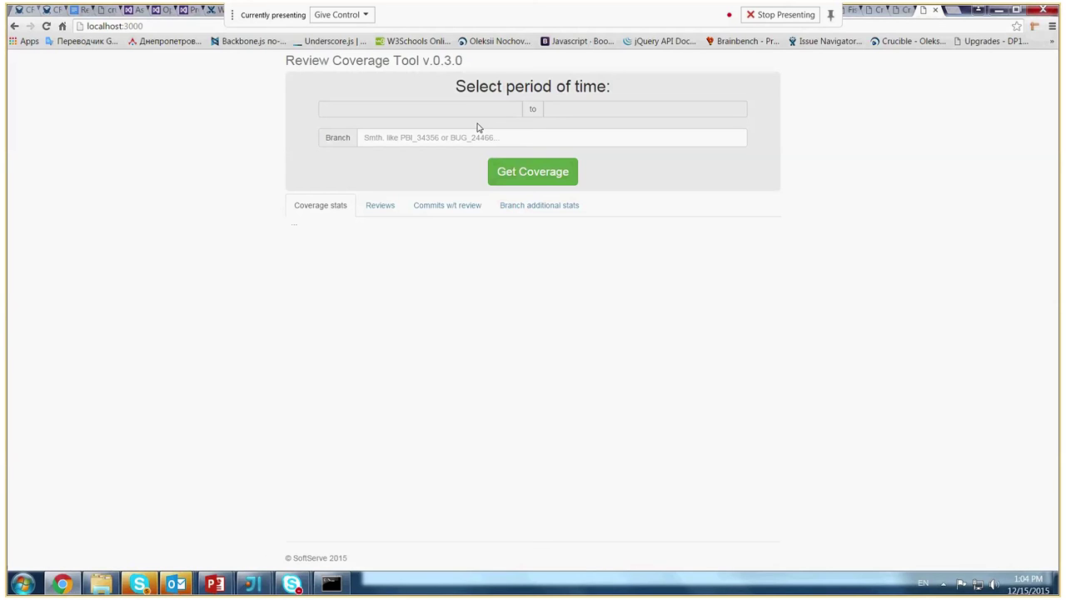
- Try to get coverage for the period 12/14/2015 to 12/15/2015 on the branch "default"
{"action": "left_click", "coordinate": [401, 116]}
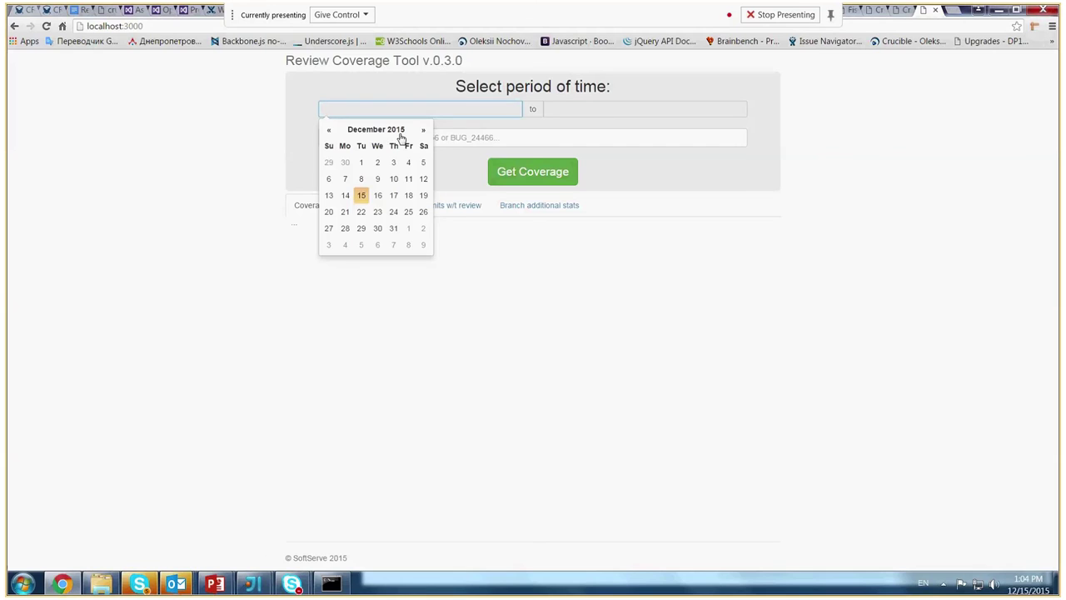
{"action": "left_click", "coordinate": [346, 198]}
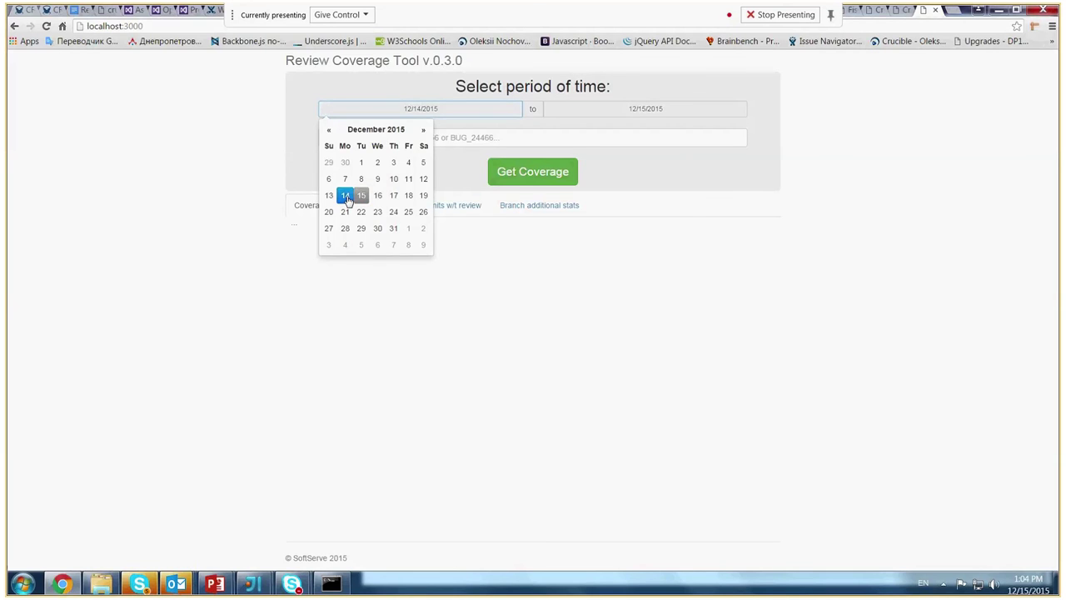
{"action": "left_click", "coordinate": [840, 155]}
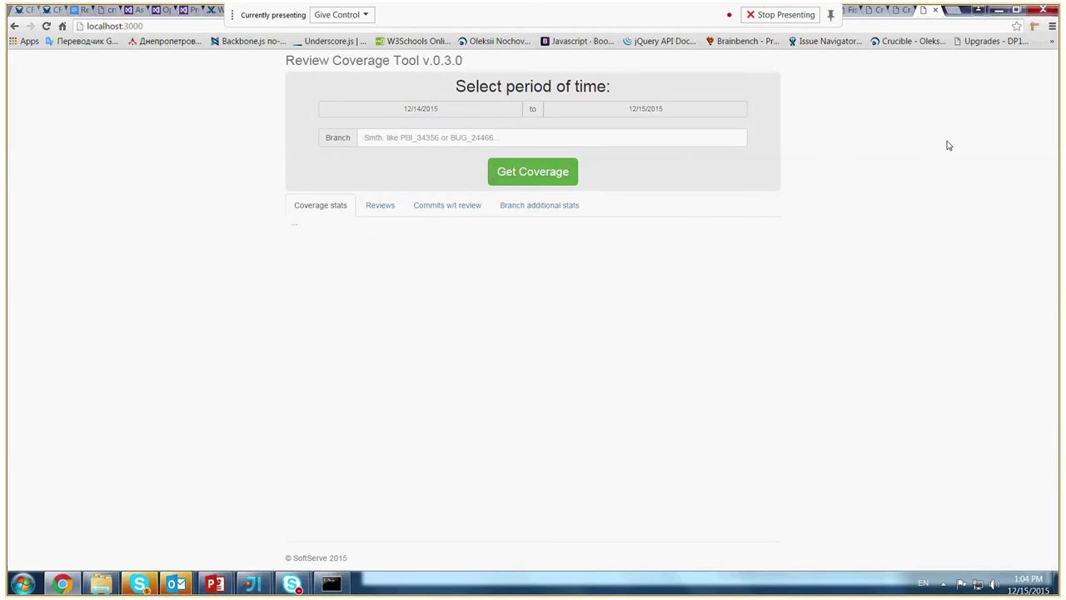
{"action": "left_click", "coordinate": [457, 147]}
{"action": "type", "text": "default"}
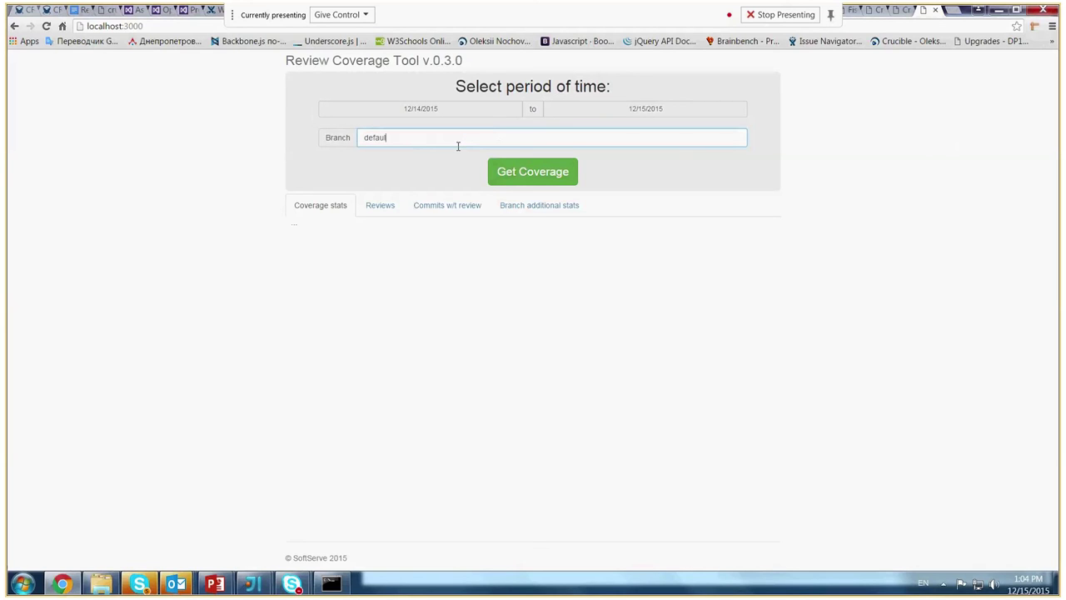
{"action": "left_click", "coordinate": [899, 158]}
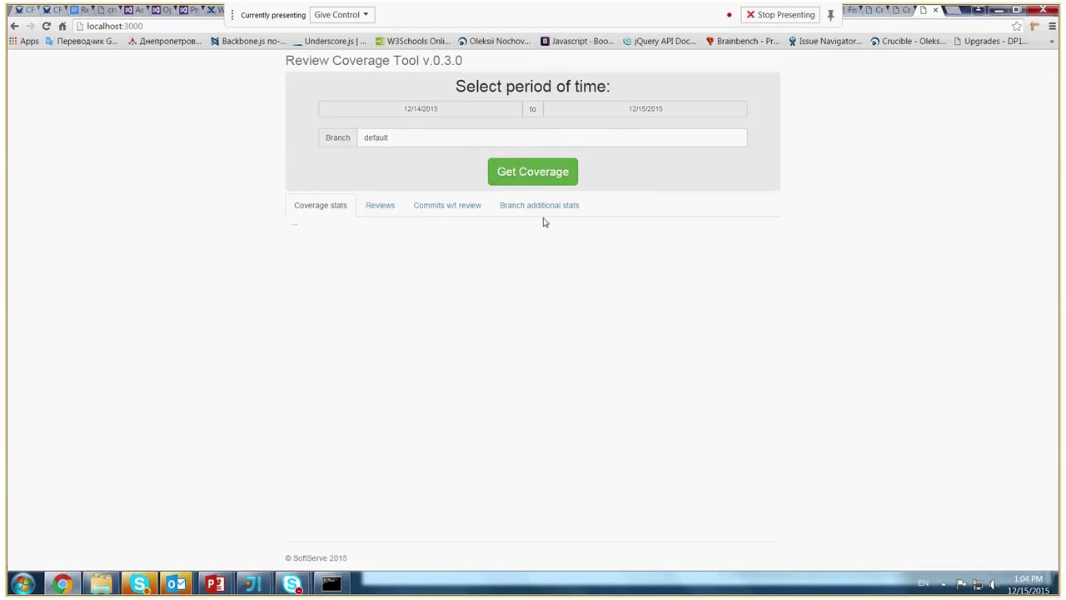
{"action": "left_click", "coordinate": [536, 172]}
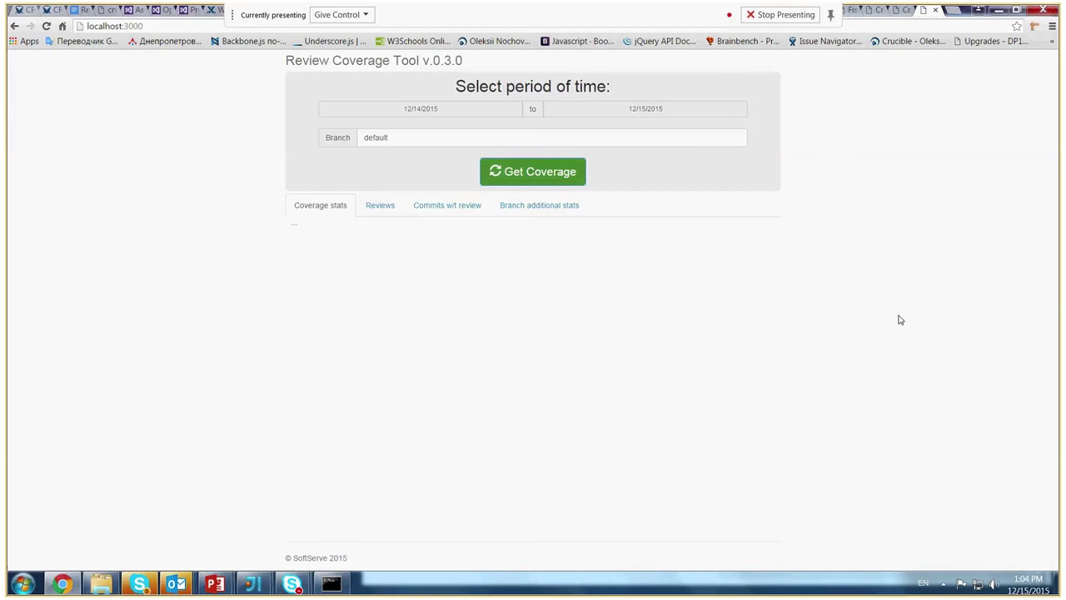
- Check the npm server console for request errors and open the Crucible site crucible.ident.com/cru in Chrome to test access
{"action": "left_click", "coordinate": [331, 583]}
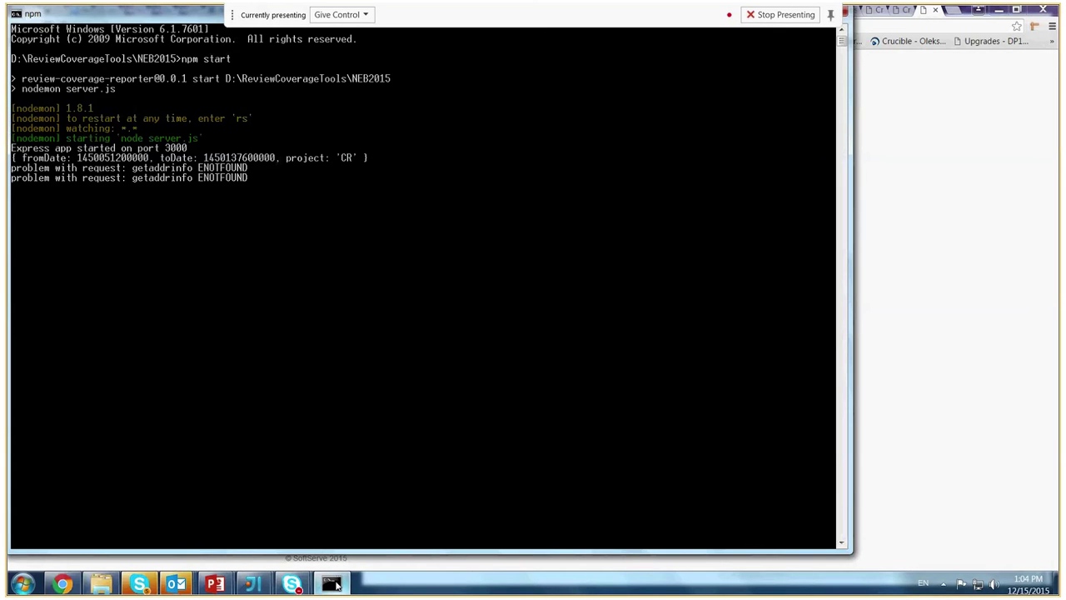
{"action": "left_click", "coordinate": [332, 583]}
{"action": "key", "text": "ctrl+t"}
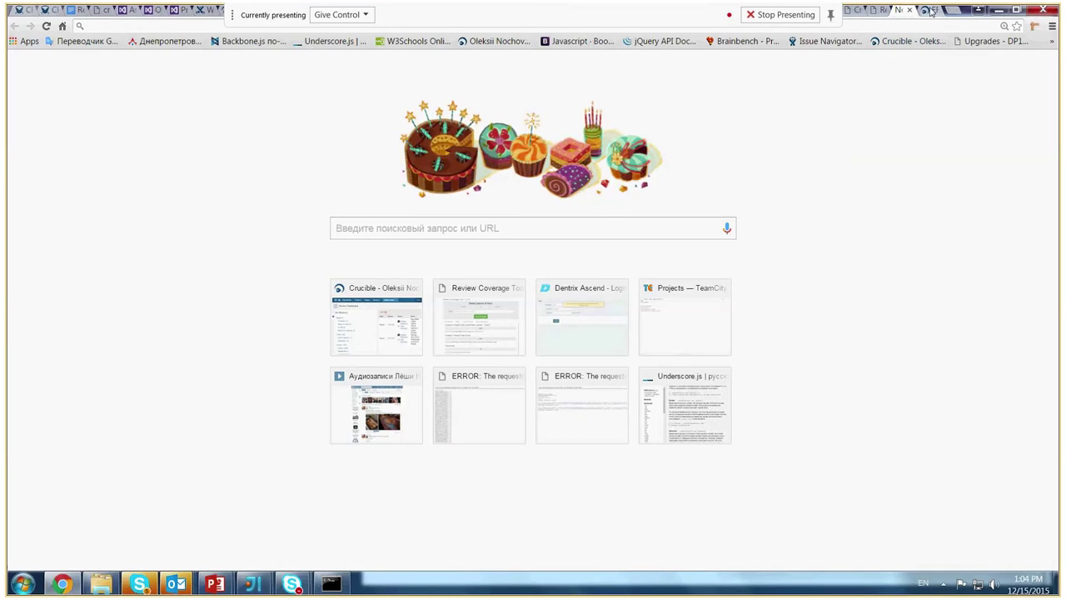
{"action": "left_click", "coordinate": [930, 10]}
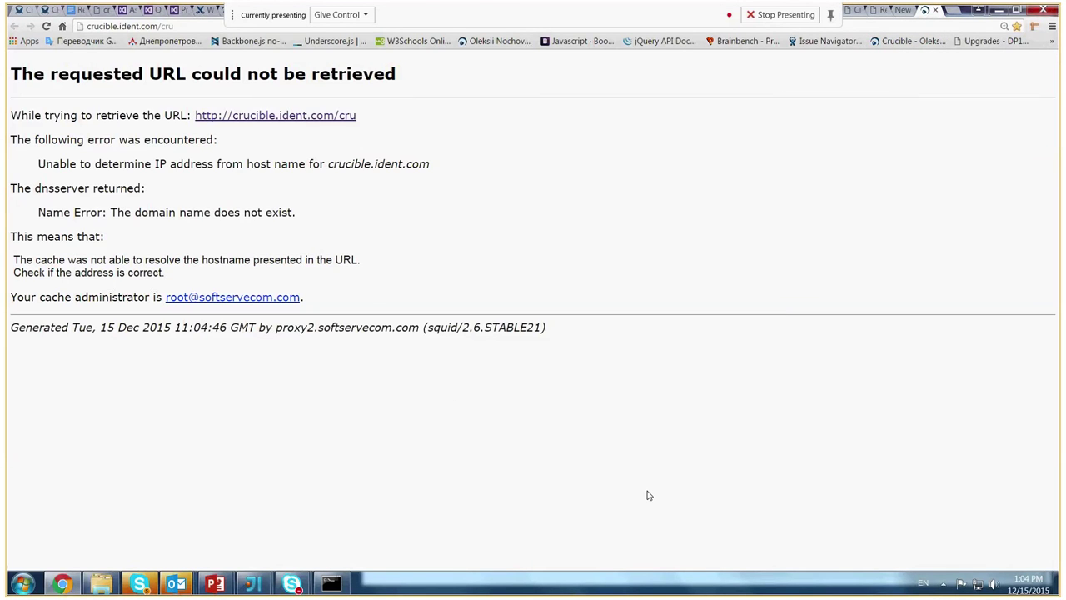
- Run ipconfig /renew in a new Command Prompt, minimize it and reload the Crucible page
{"action": "left_click", "coordinate": [25, 586]}
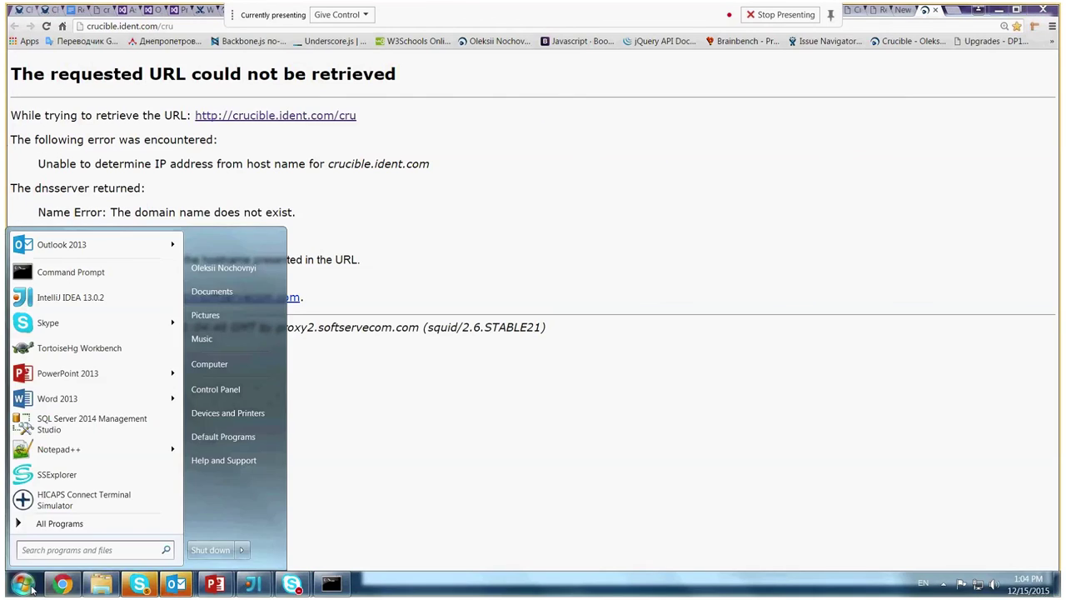
{"action": "left_click", "coordinate": [71, 271]}
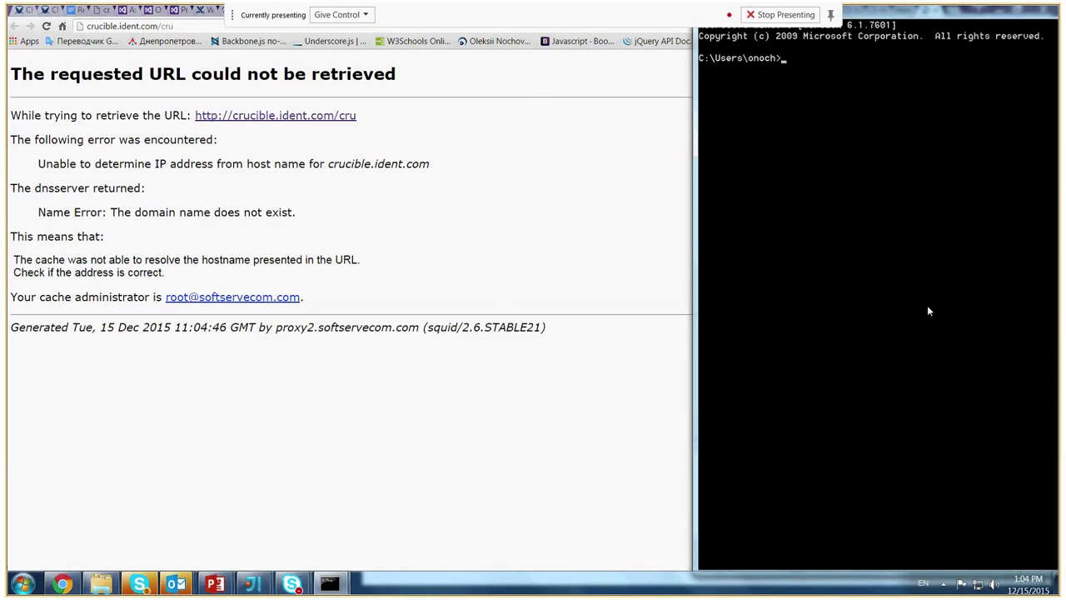
{"action": "type", "text": "ipconfig /renew"}
{"action": "key", "text": "Return"}
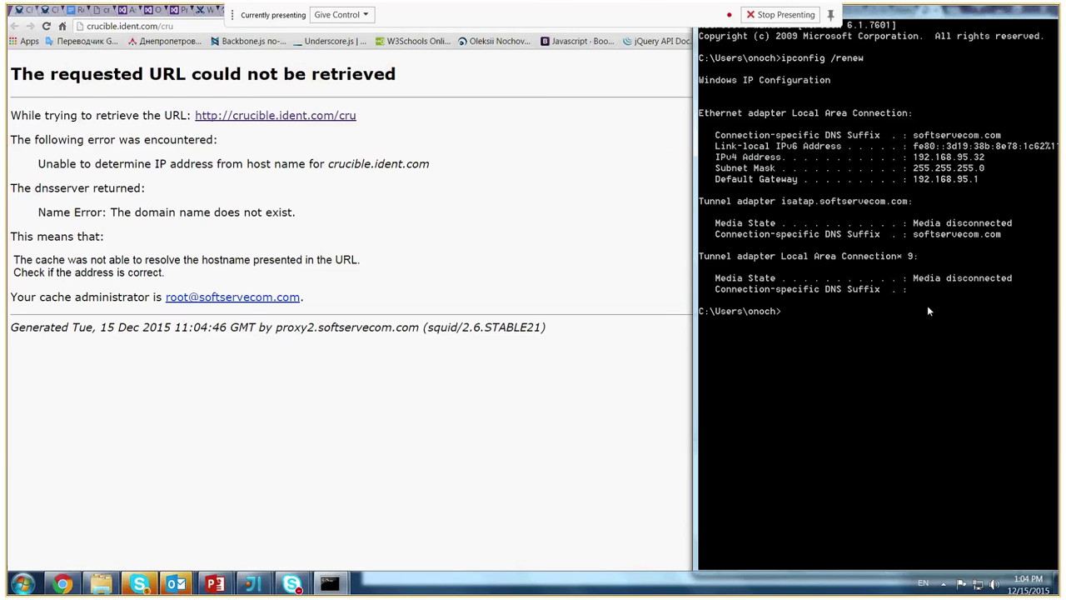
{"action": "key", "text": "super+Down"}
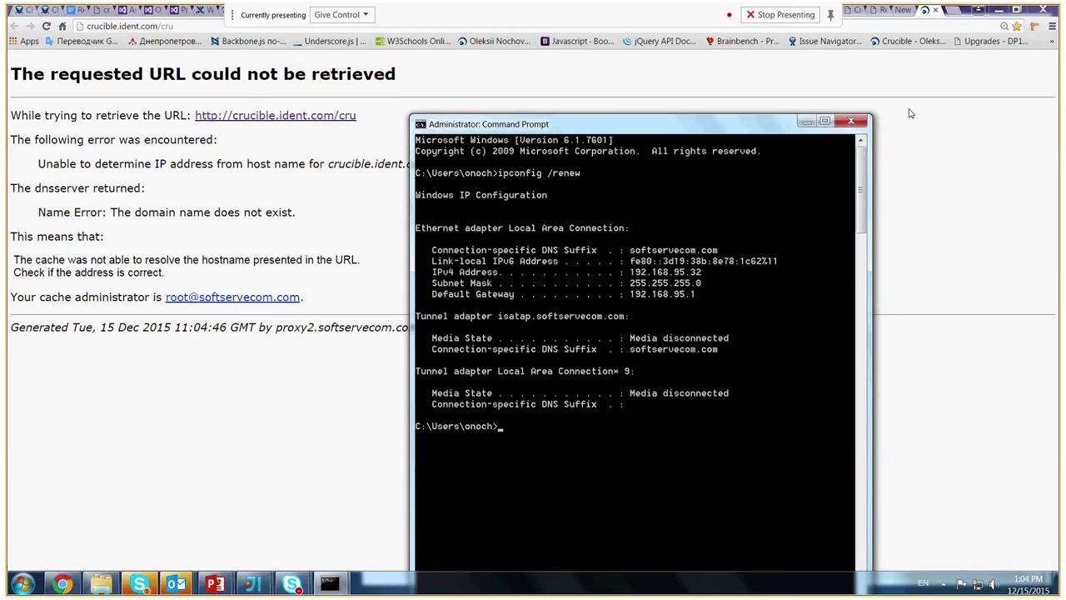
{"action": "key", "text": "super+Down"}
{"action": "key", "text": "F5"}
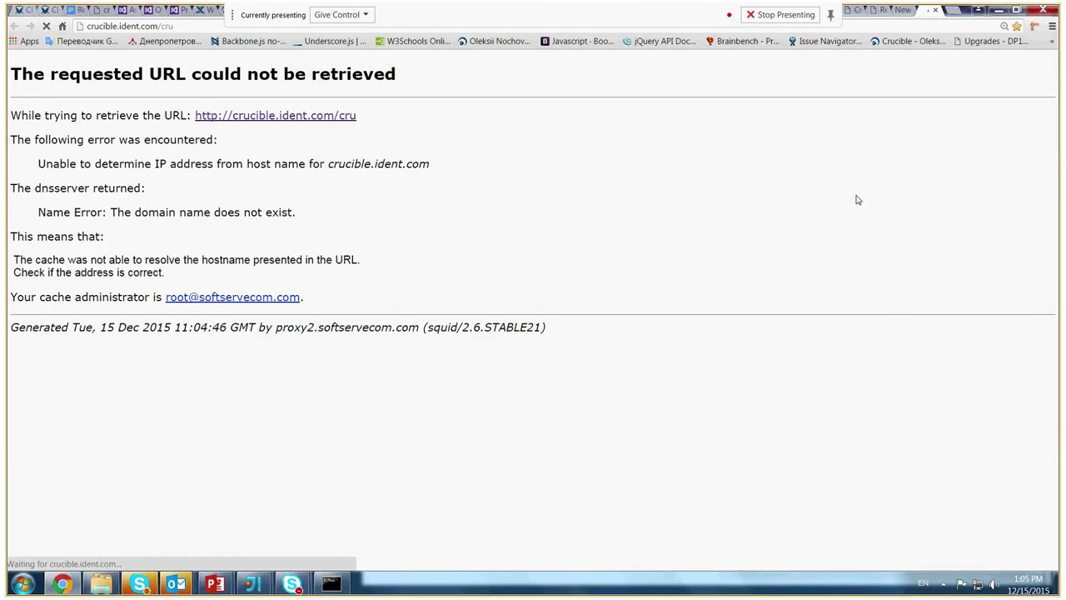
- Reload the Review Coverage Tool at localhost:3000 and try to get coverage for 12/14/2015 to 12/15/2015 without a branch
{"action": "key", "text": "ctrl+t"}
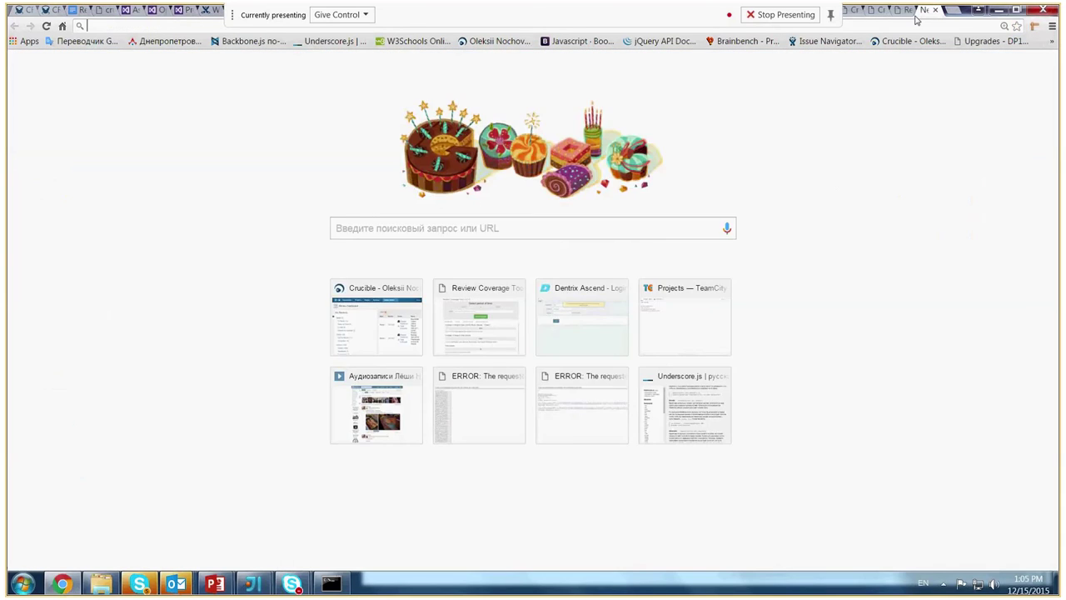
{"action": "type", "text": "localhost:3000"}
{"action": "key", "text": "Return"}
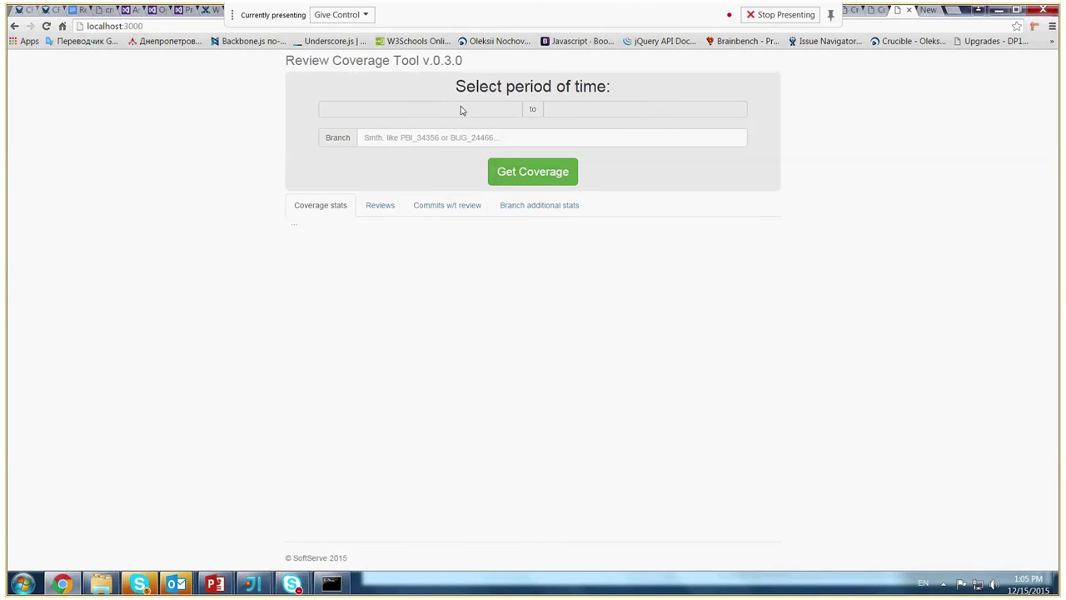
{"action": "left_click", "coordinate": [462, 109]}
{"action": "left_click", "coordinate": [345, 195]}
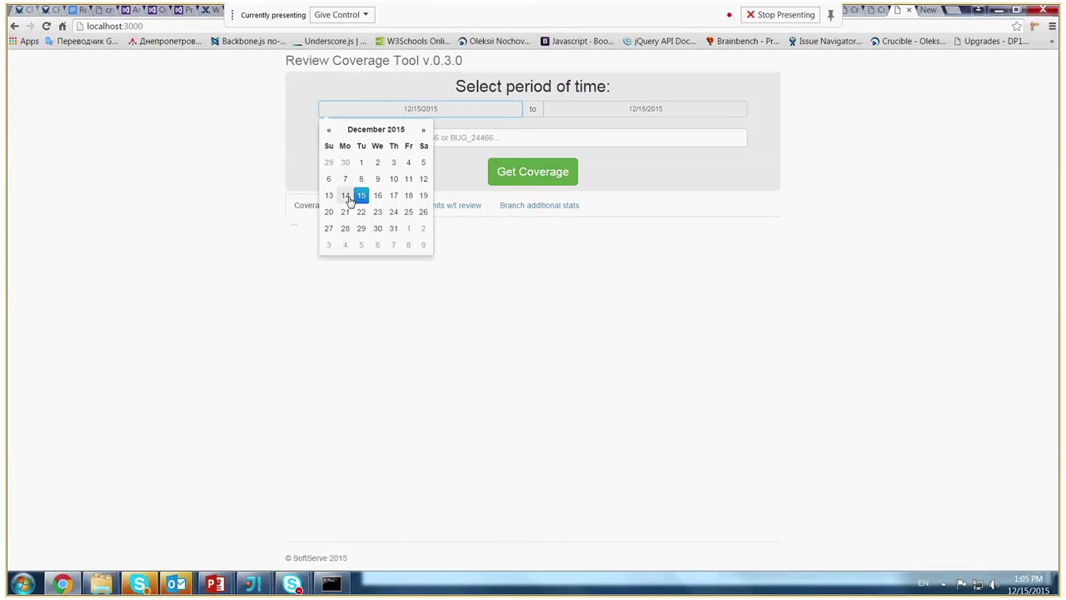
{"action": "left_click", "coordinate": [492, 181]}
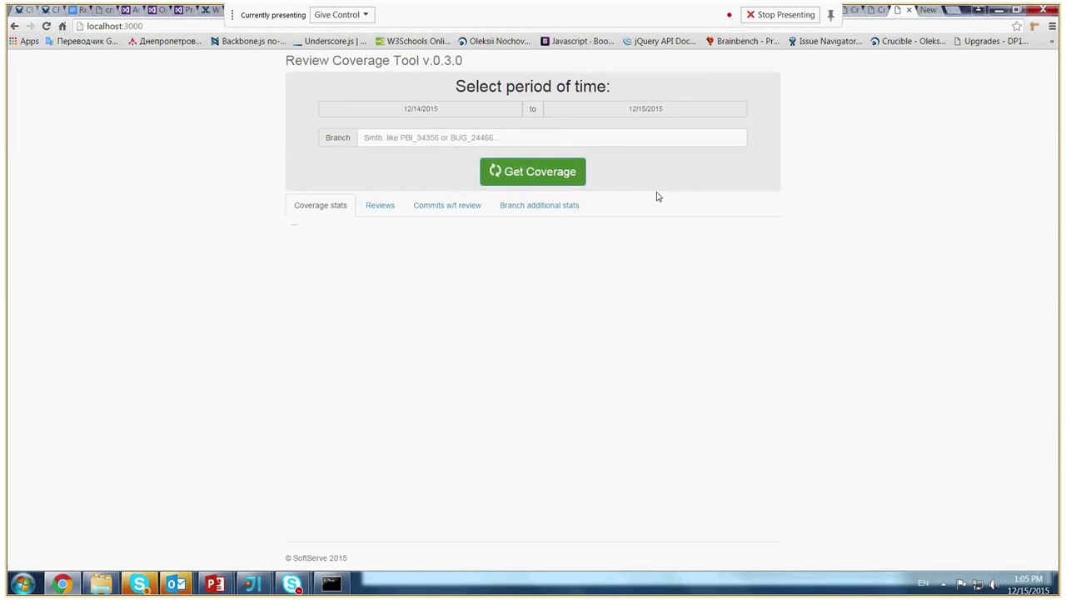
- Open the browser's developer tools on the coverage page and check the npm server console for errors
{"action": "key", "text": "F12"}
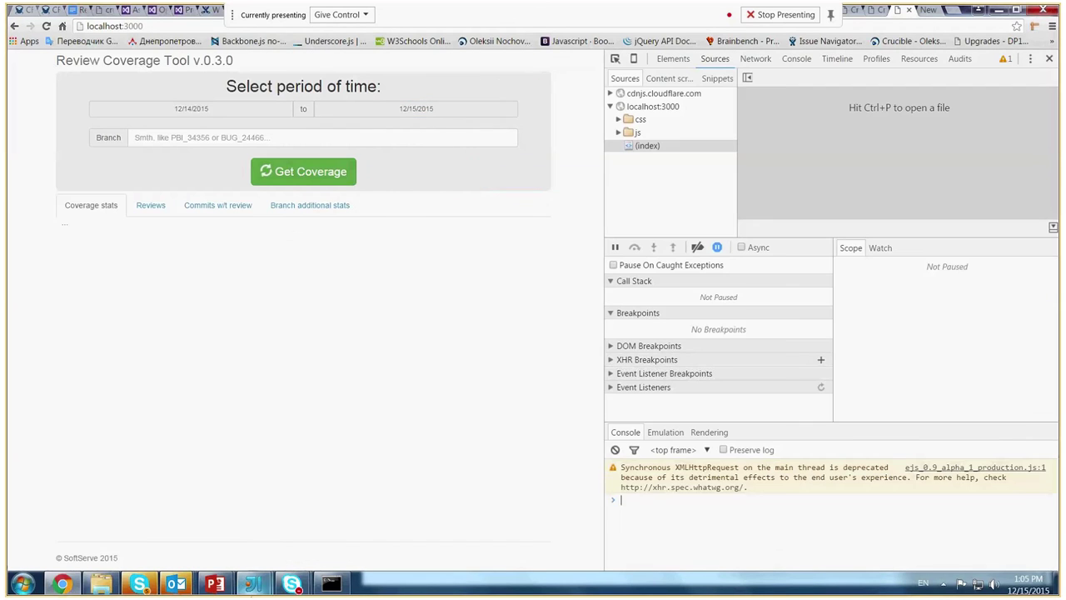
{"action": "left_click", "coordinate": [330, 584]}
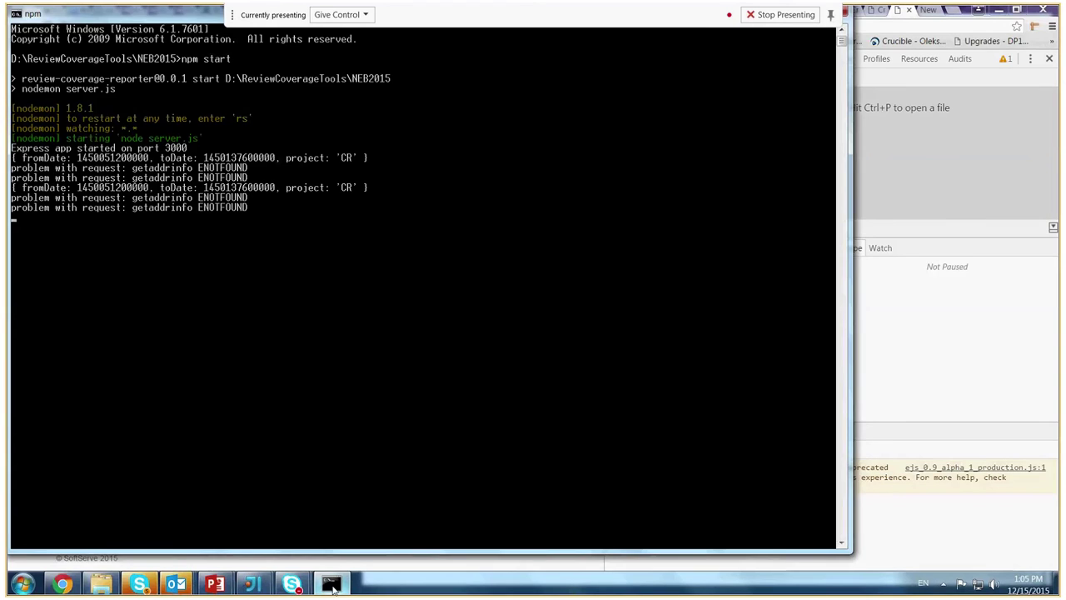
{"action": "left_click", "coordinate": [332, 587]}
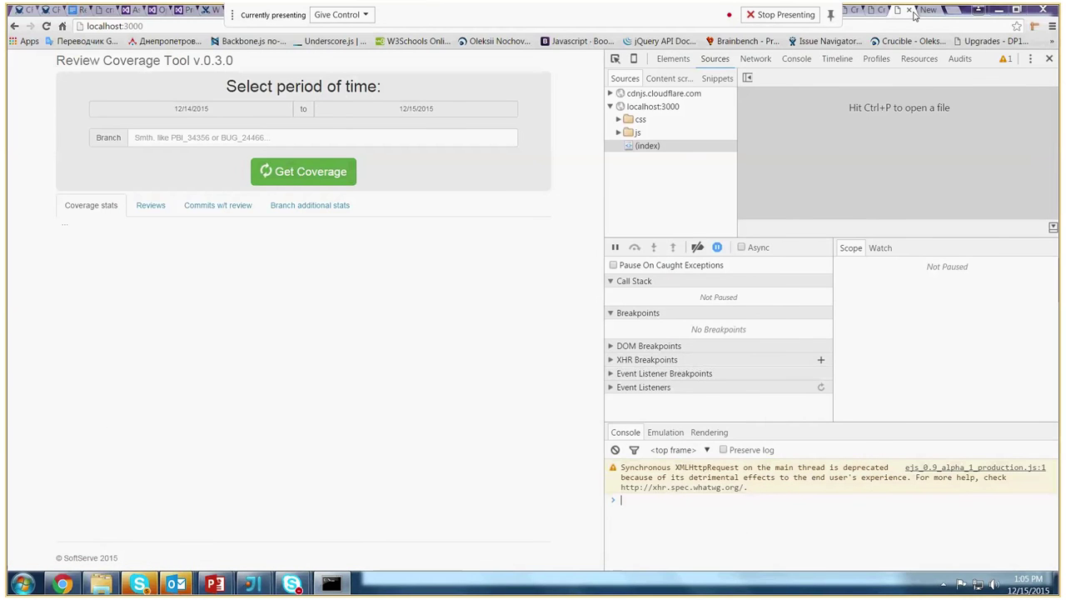
- Load the Crucible review dashboard in the empty tab and restart the coverage server with npm start
{"action": "left_click", "coordinate": [930, 11]}
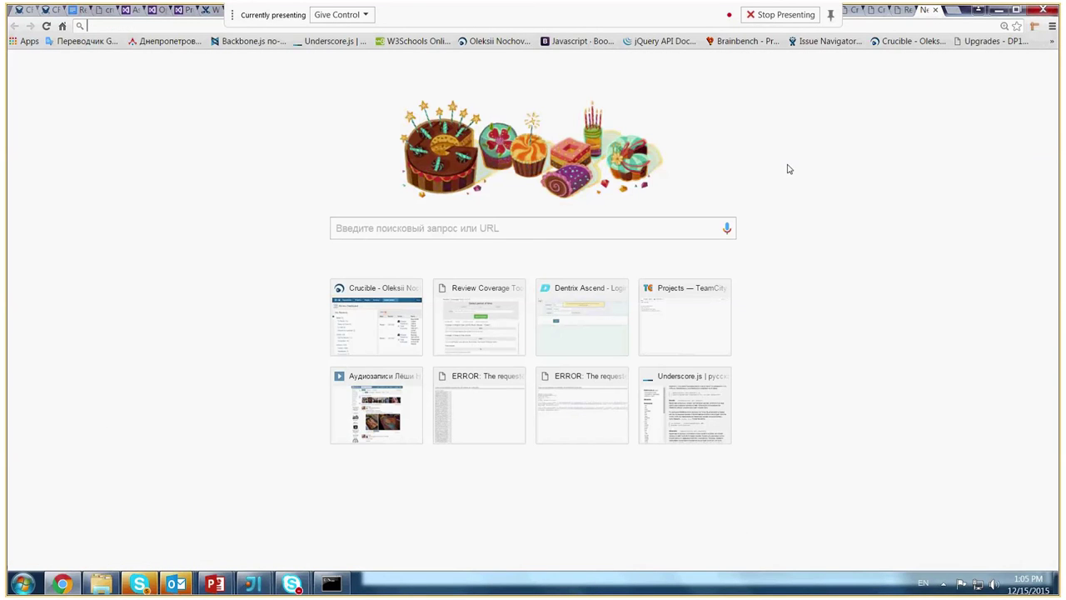
{"action": "left_click", "coordinate": [384, 311]}
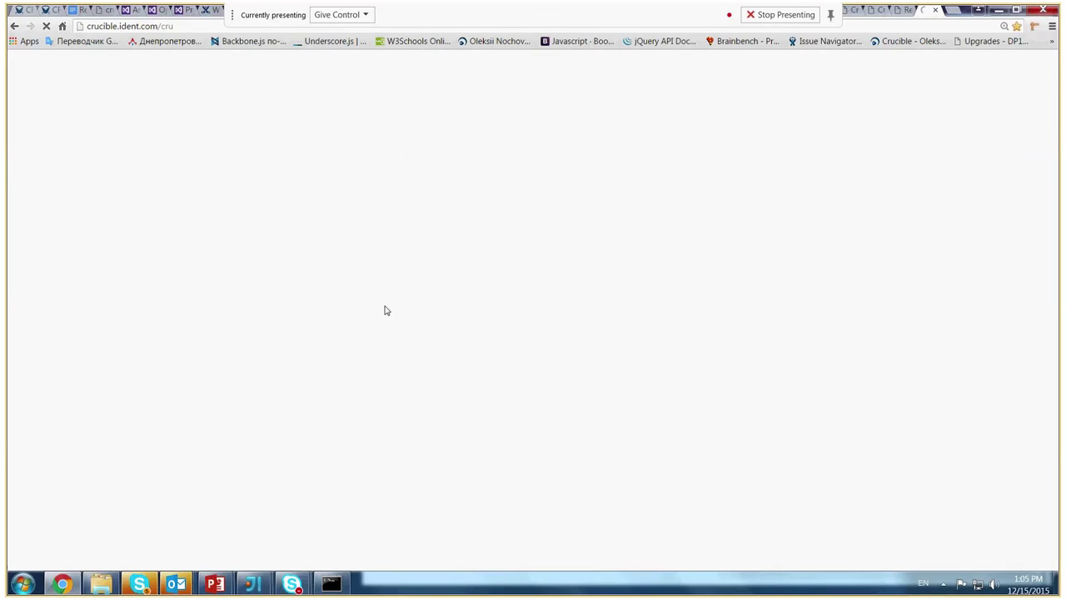
{"action": "left_click", "coordinate": [332, 582]}
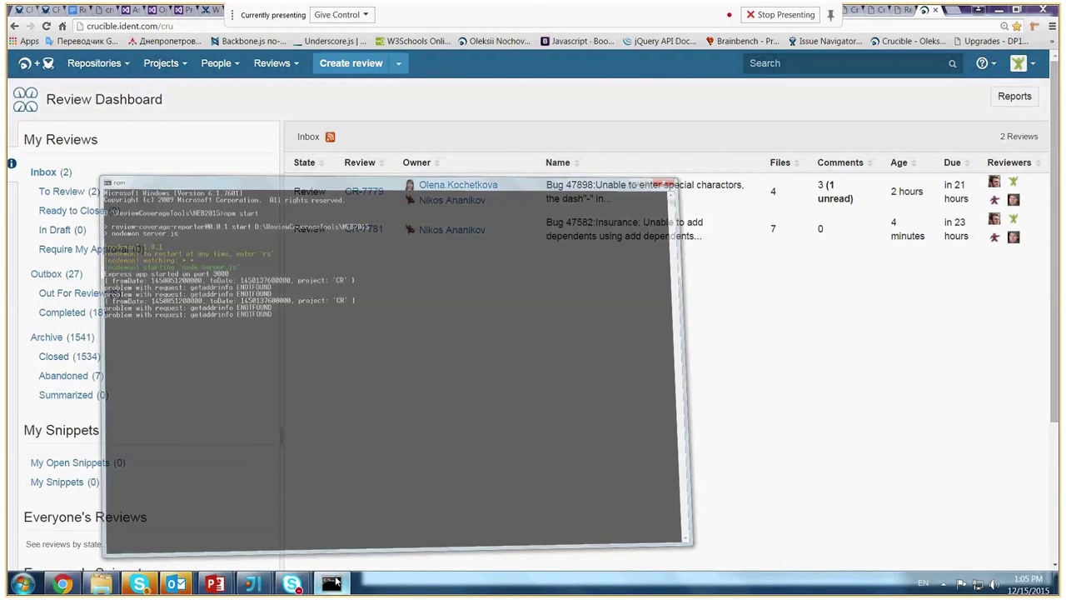
{"action": "key", "text": "ctrl+c"}
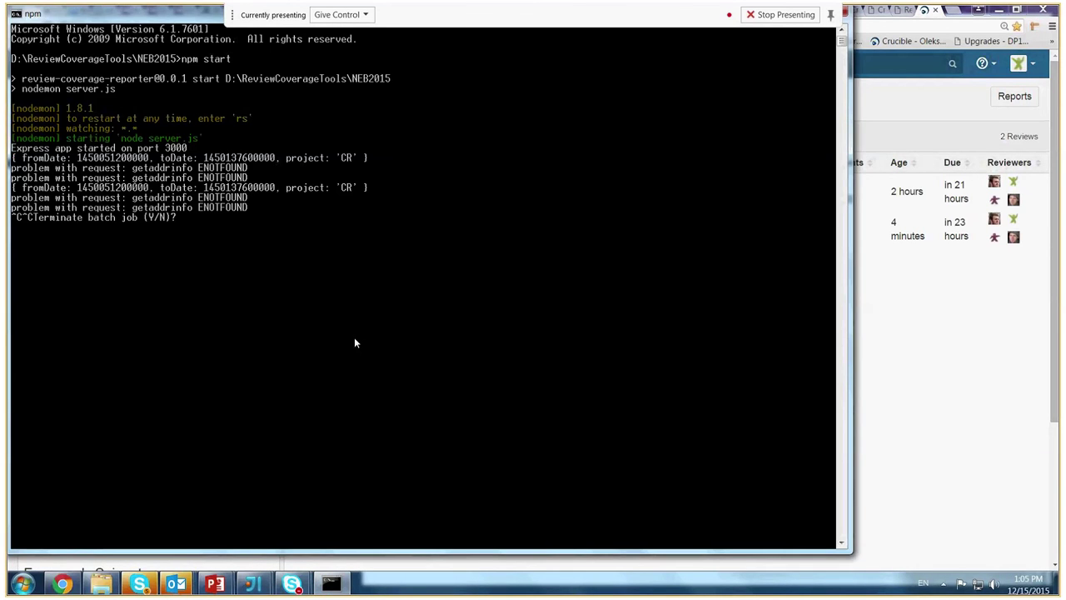
{"action": "type", "text": "y"}
{"action": "key", "text": "Return"}
{"action": "key", "text": "Up"}
{"action": "key", "text": "Return"}
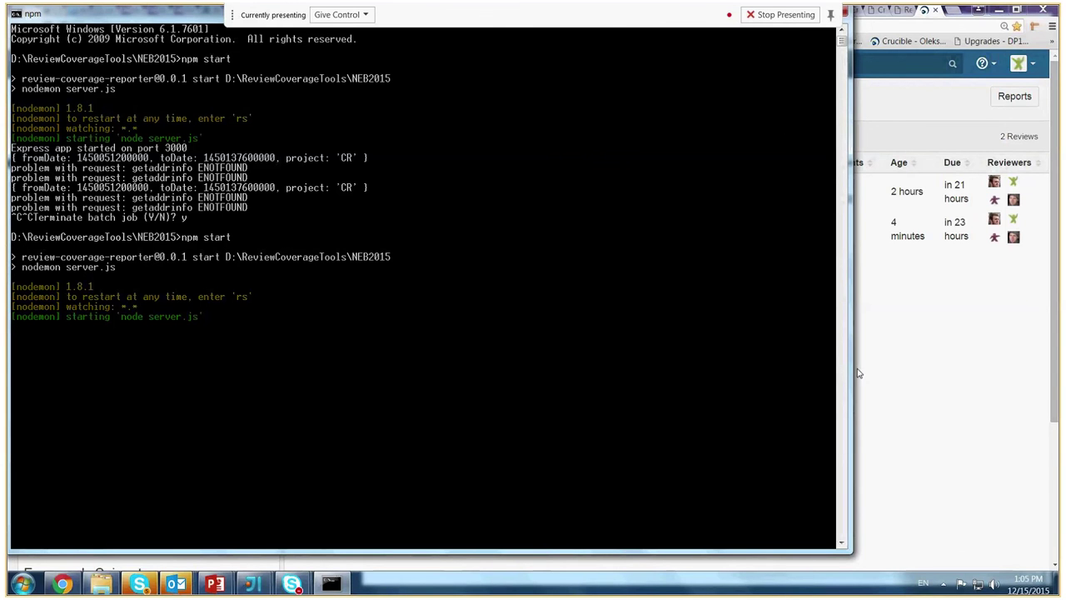
- Reload the Review Coverage Tool in Chrome and request coverage for the period 12/14/2015 to 12/15/2015
{"action": "left_click", "coordinate": [997, 215]}
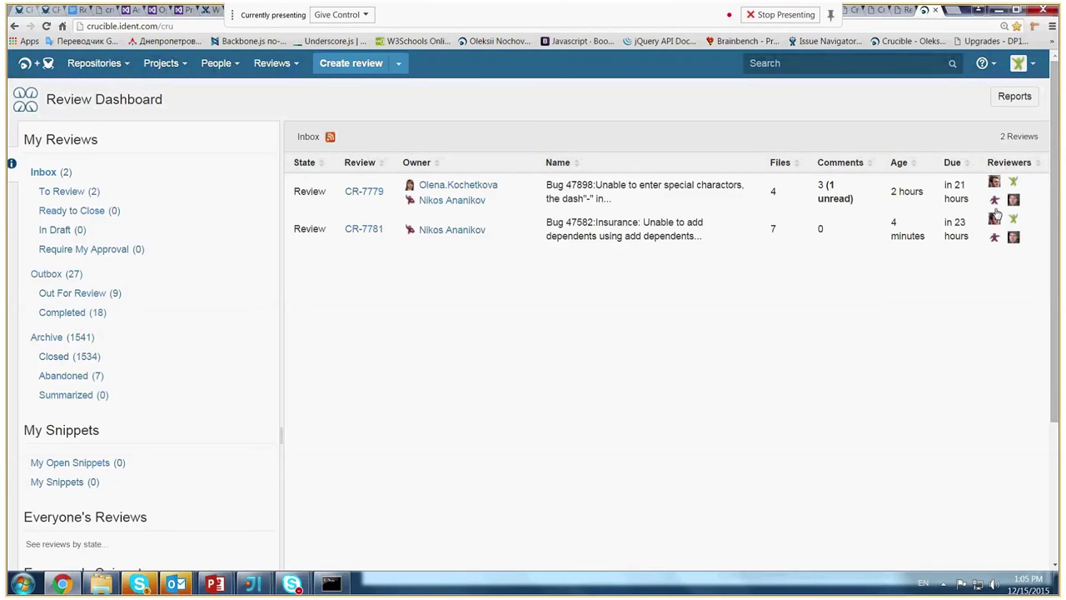
{"action": "left_click", "coordinate": [900, 11]}
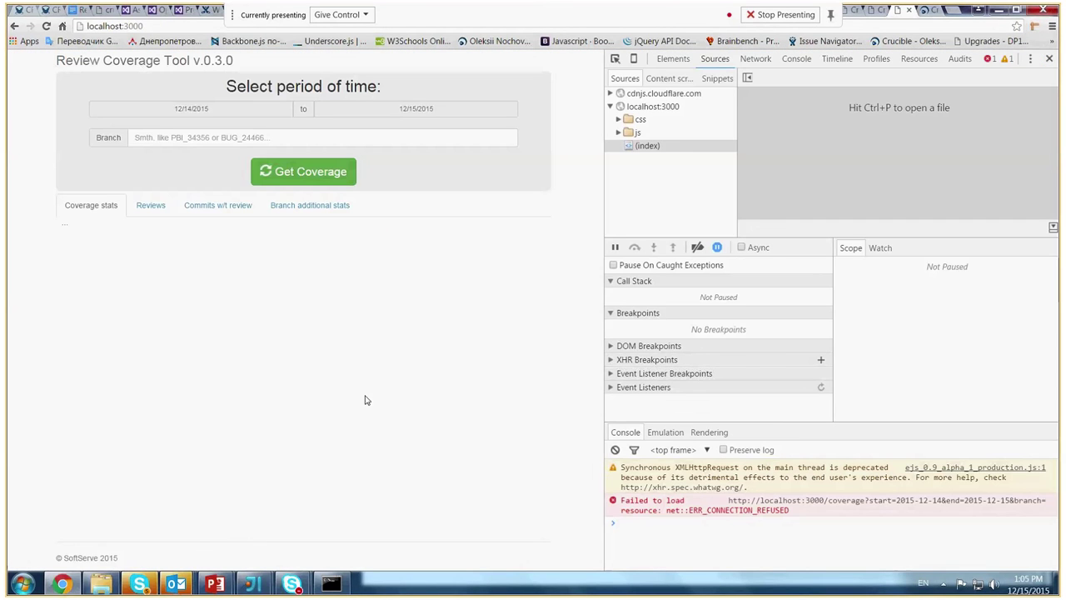
{"action": "key", "text": "F5"}
{"action": "left_click", "coordinate": [231, 110]}
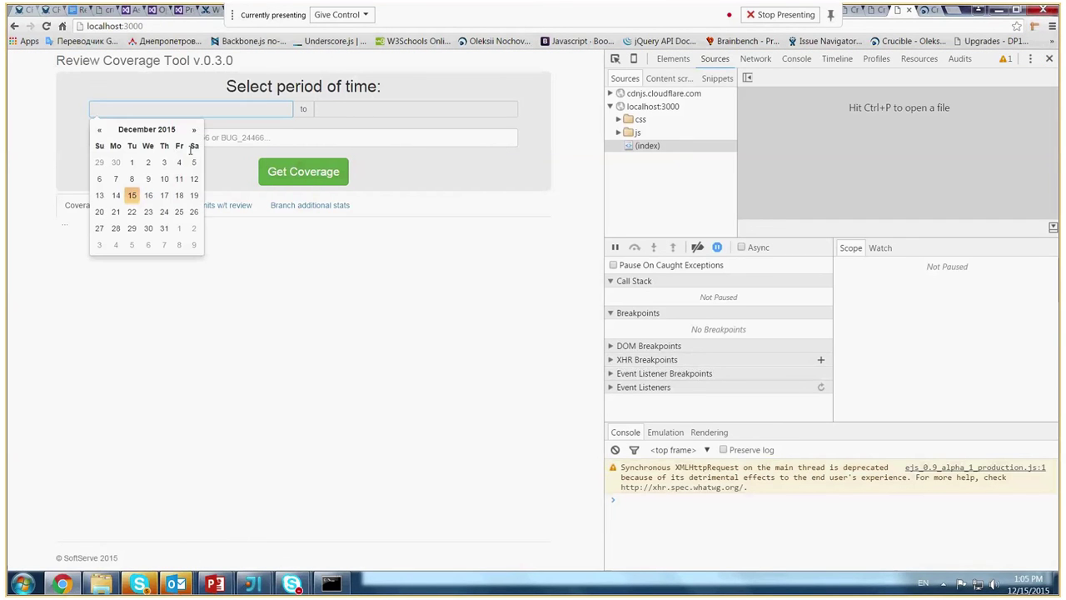
{"action": "left_click", "coordinate": [303, 171]}
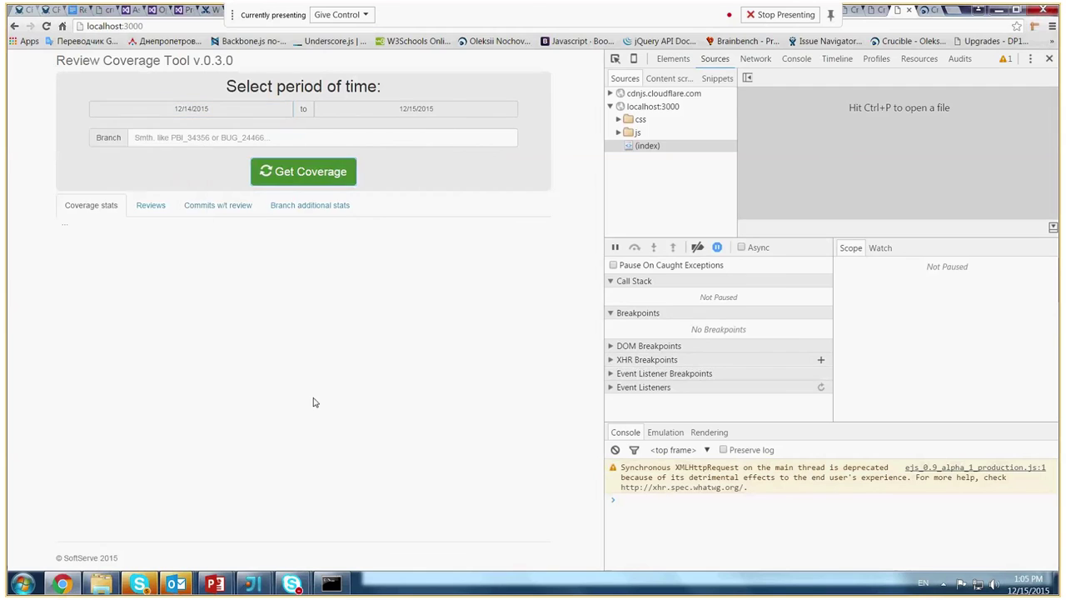
- Check the npm server console for request errors, then find the browser tab holding the loaded coverage results
{"action": "left_click", "coordinate": [331, 583]}
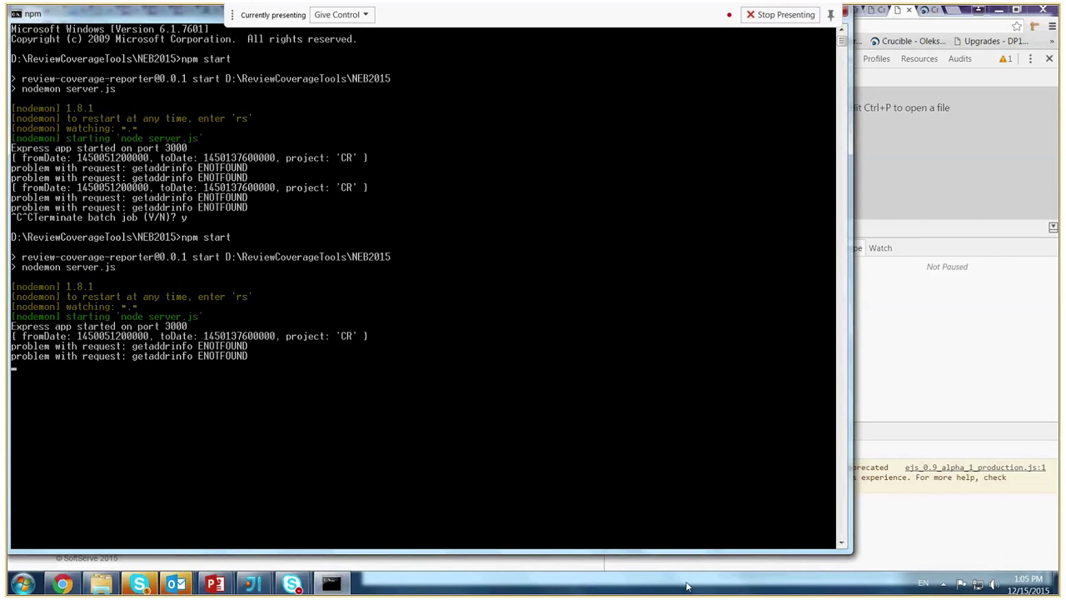
{"action": "left_click", "coordinate": [999, 520]}
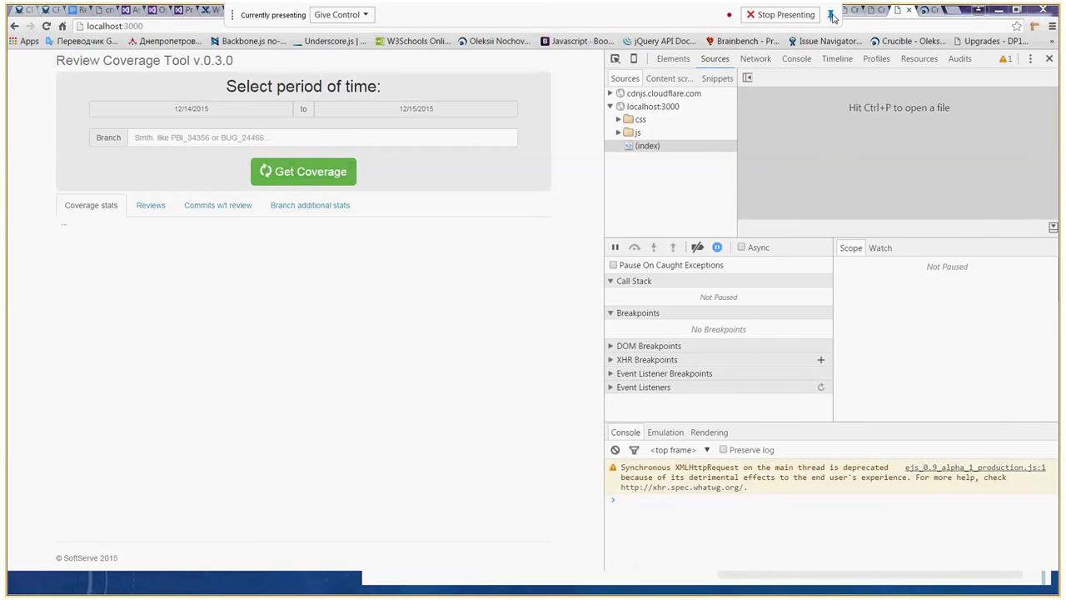
{"action": "left_click", "coordinate": [874, 12]}
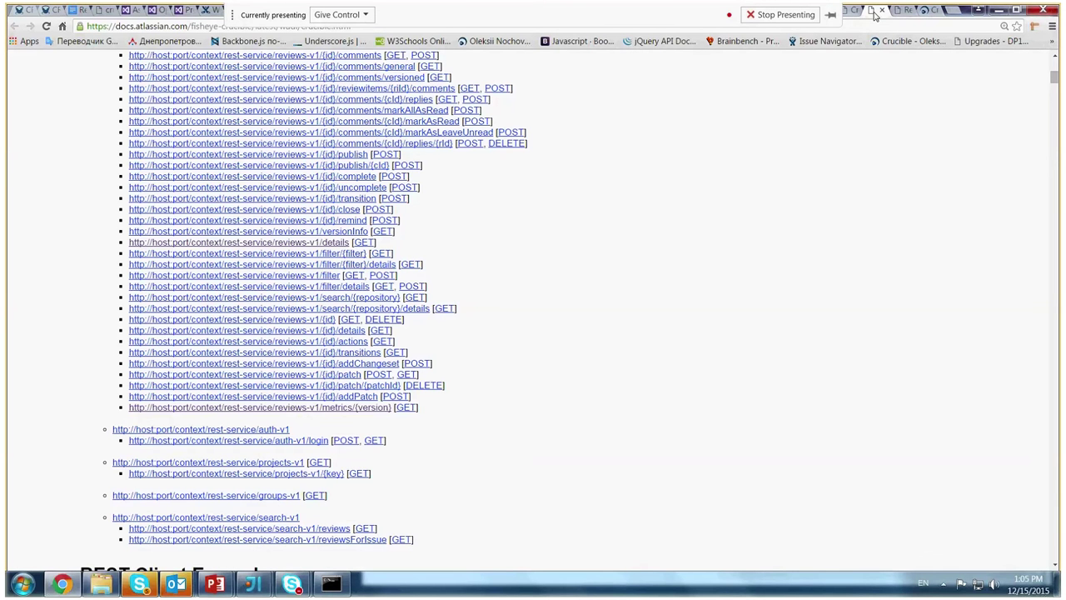
{"action": "key", "text": "End"}
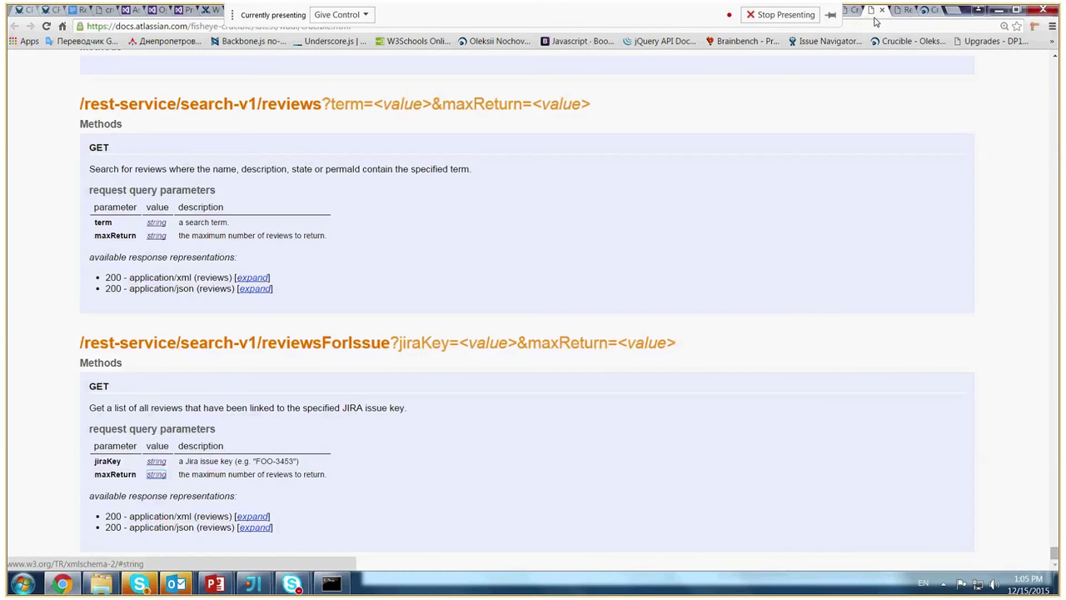
{"action": "key", "text": "ctrl+Tab"}
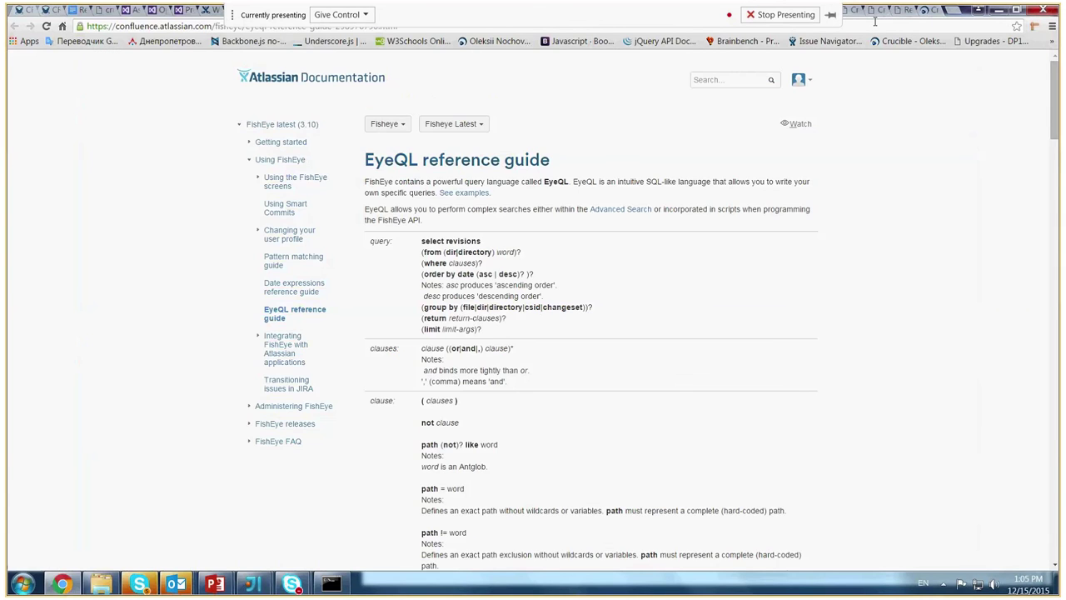
{"action": "key", "text": "ctrl+Tab"}
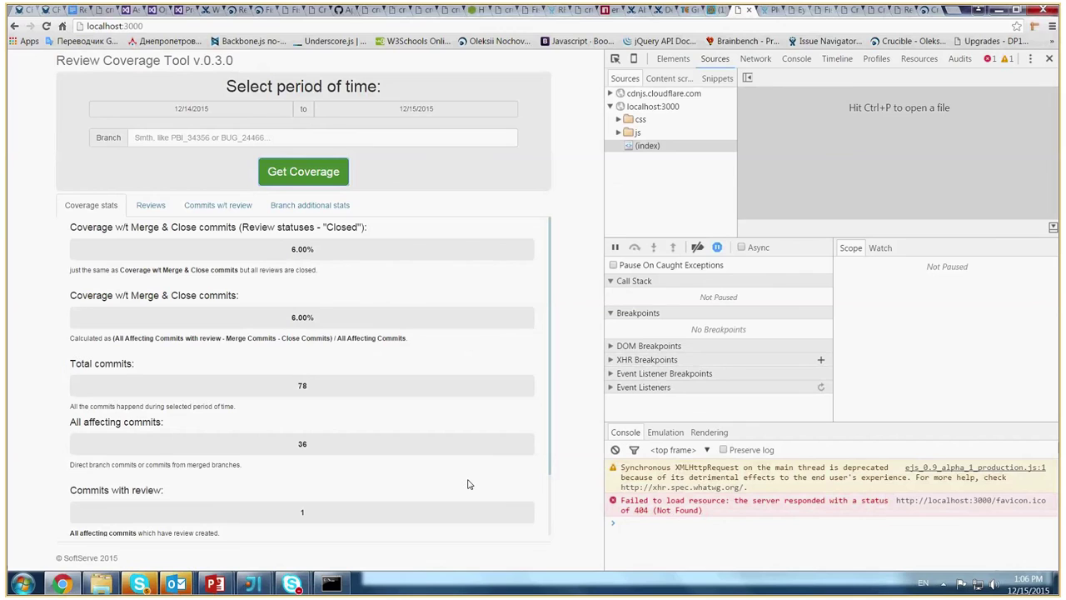
- Recheck the npm server console and clear the messages from the developer tools console on the coverage page
{"action": "left_click", "coordinate": [330, 583]}
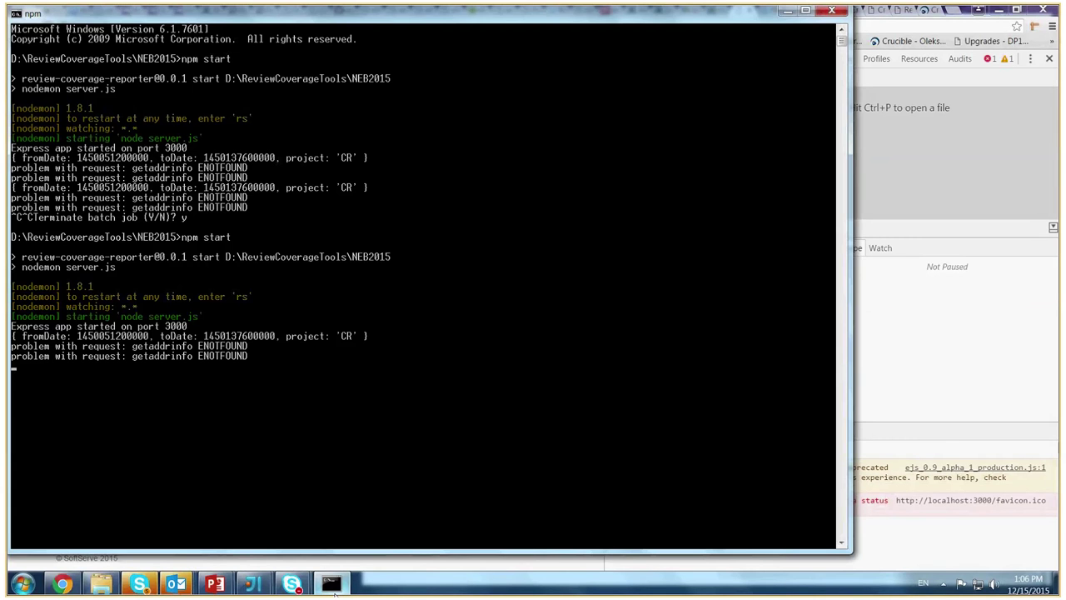
{"action": "left_click", "coordinate": [332, 587]}
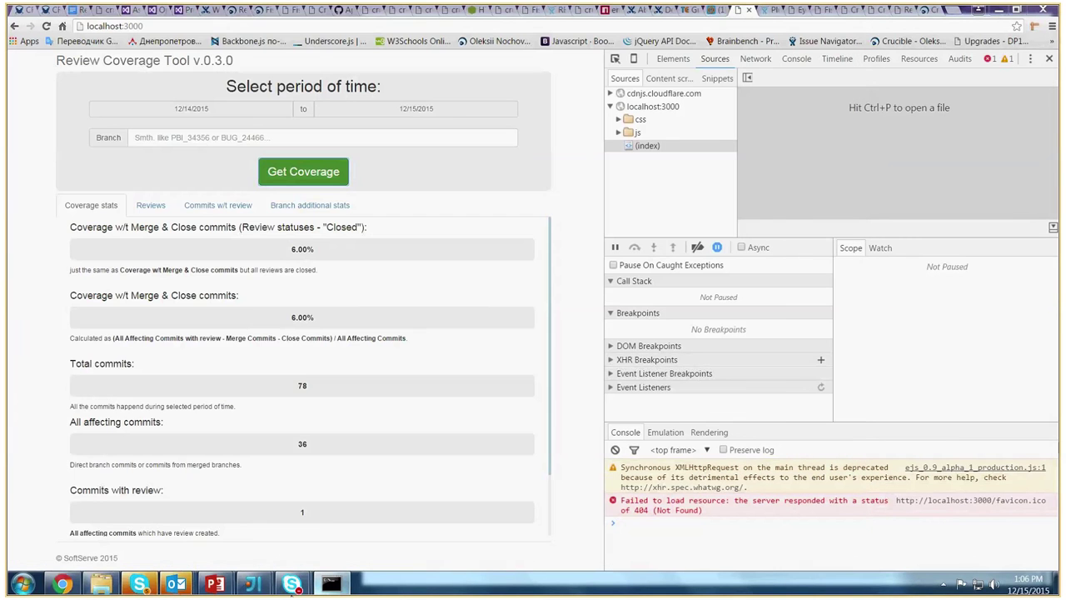
{"action": "left_click", "coordinate": [615, 449]}
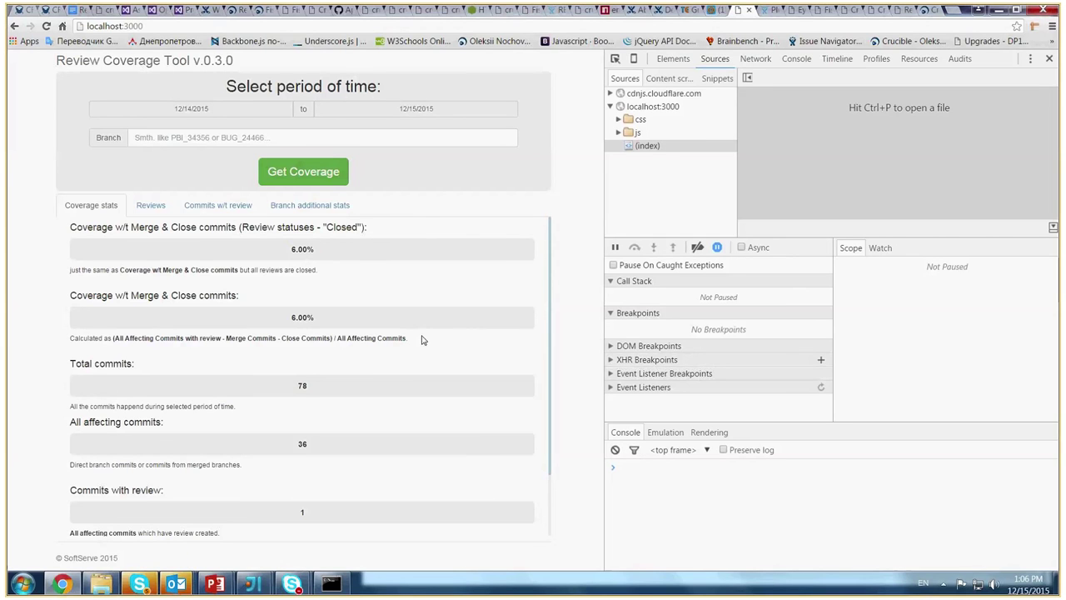
- Examine the coverage stats: both Merge & Close coverage percentages, total commits, all affecting commits, and commits with review or closed review
{"action": "left_click_drag", "start_coordinate": [315, 249], "coordinate": [271, 252]}
{"action": "left_click_drag", "start_coordinate": [316, 321], "coordinate": [284, 324]}
{"action": "left_click_drag", "start_coordinate": [550, 263], "coordinate": [551, 337]}
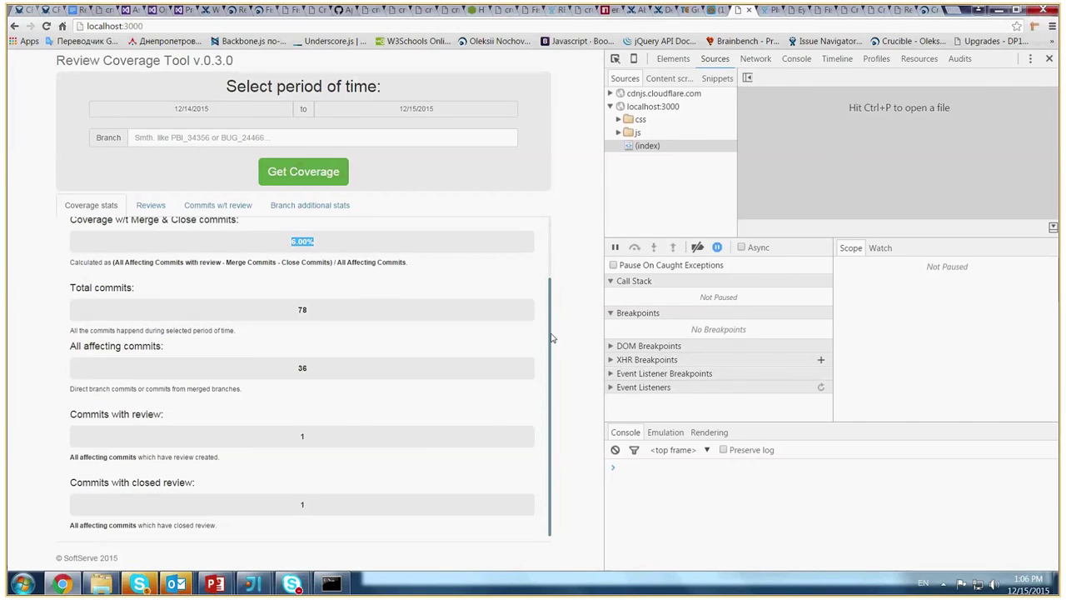
{"action": "left_click", "coordinate": [301, 310]}
{"action": "double_click", "coordinate": [298, 369]}
{"action": "double_click", "coordinate": [302, 436]}
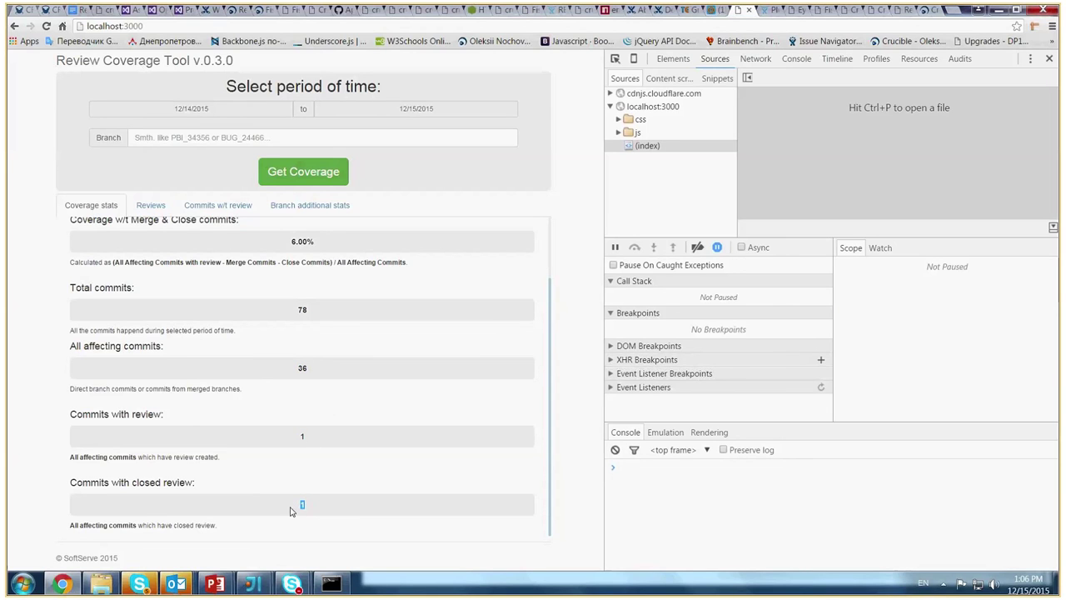
- Show the reviews for the period and examine the reviewers' time spent on review CR-7777
{"action": "left_click", "coordinate": [129, 210]}
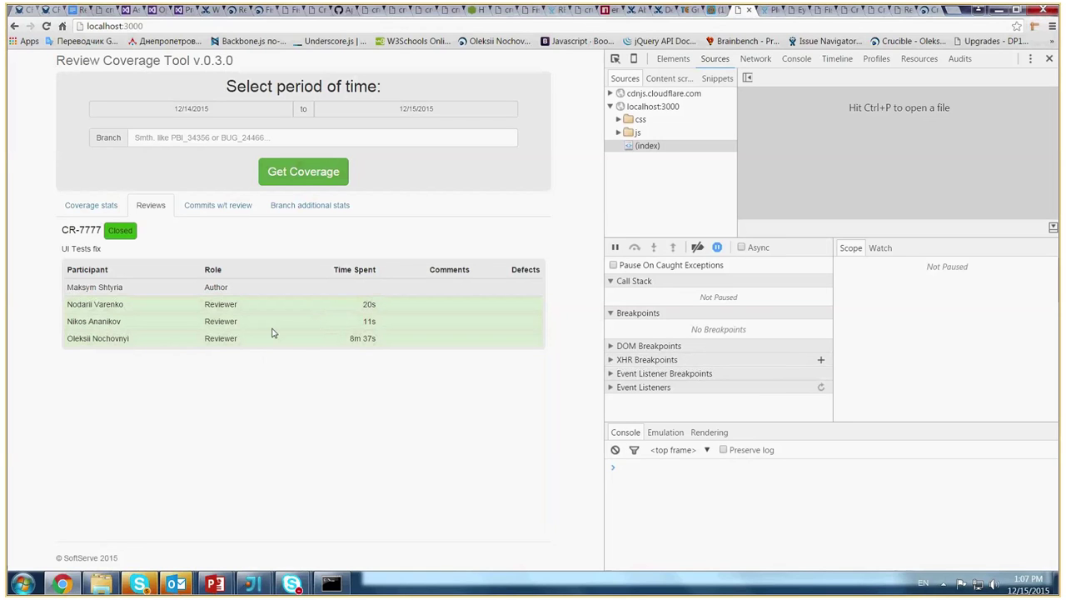
{"action": "left_click_drag", "start_coordinate": [383, 342], "coordinate": [360, 308]}
{"action": "left_click", "coordinate": [430, 360]}
- Switch to the NEB2015 project in IntelliJ IDEA and look at DETAILED_REVIEW_LIST_URL in config.js, then return to the browser
{"action": "mouse_move", "coordinate": [830, 12]}
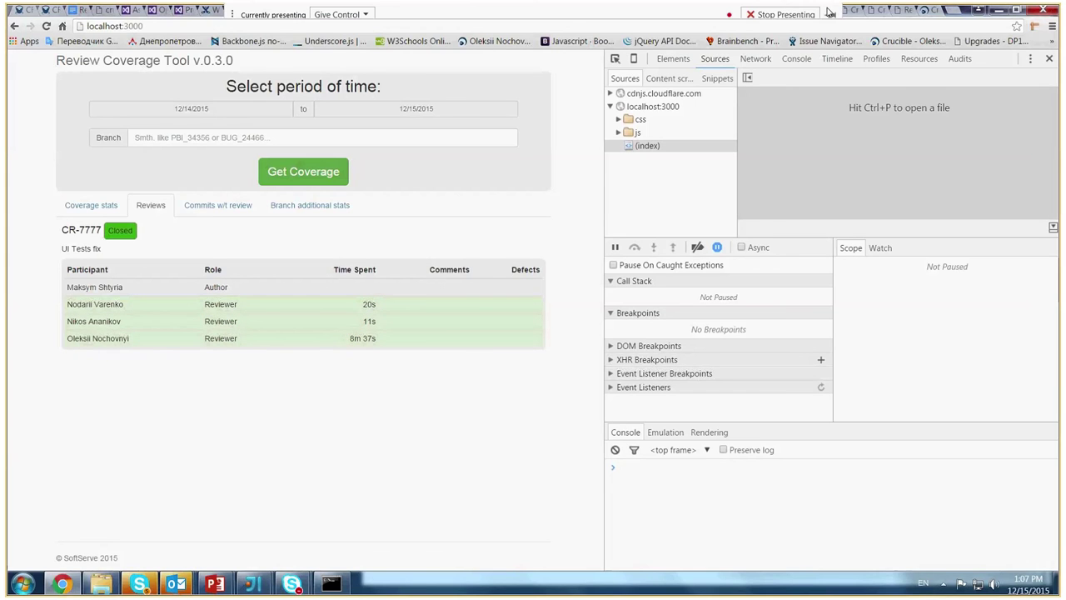
{"action": "mouse_move", "coordinate": [269, 583]}
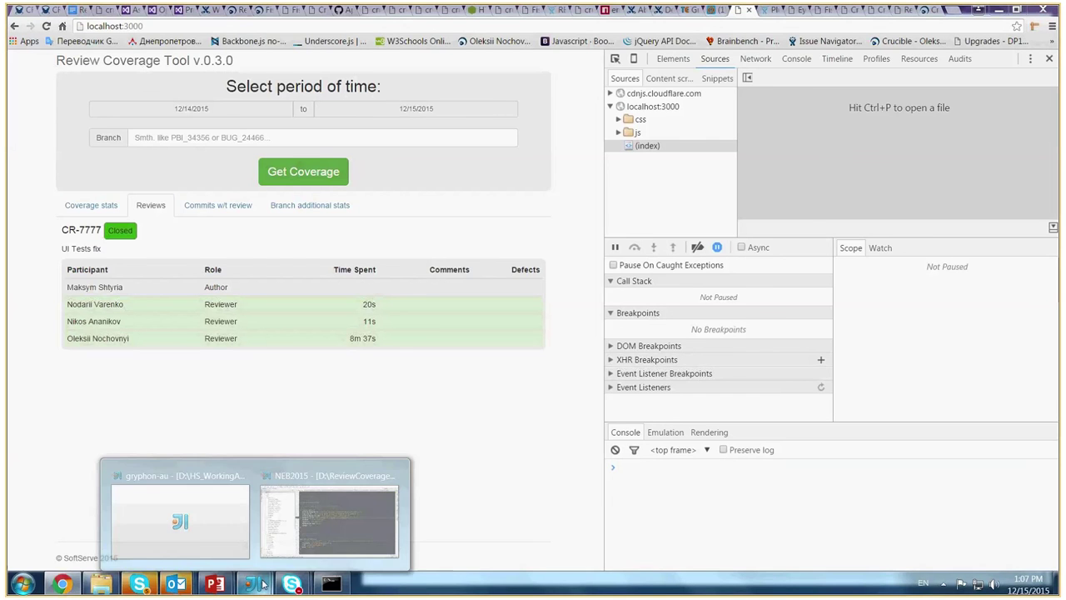
{"action": "left_click", "coordinate": [338, 515]}
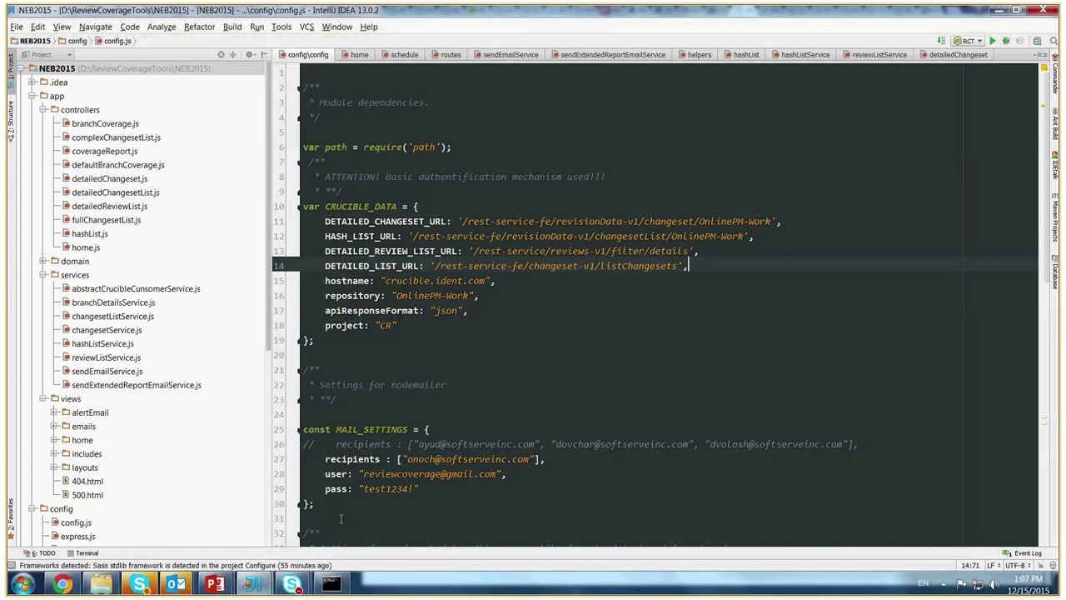
{"action": "left_click", "coordinate": [320, 251]}
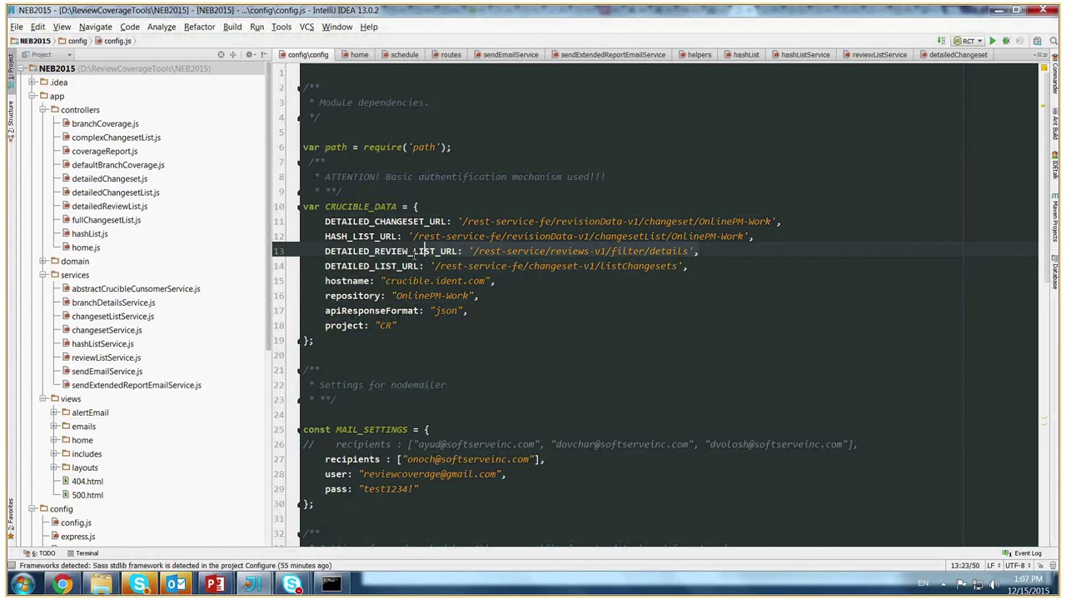
{"action": "left_click", "coordinate": [999, 11]}
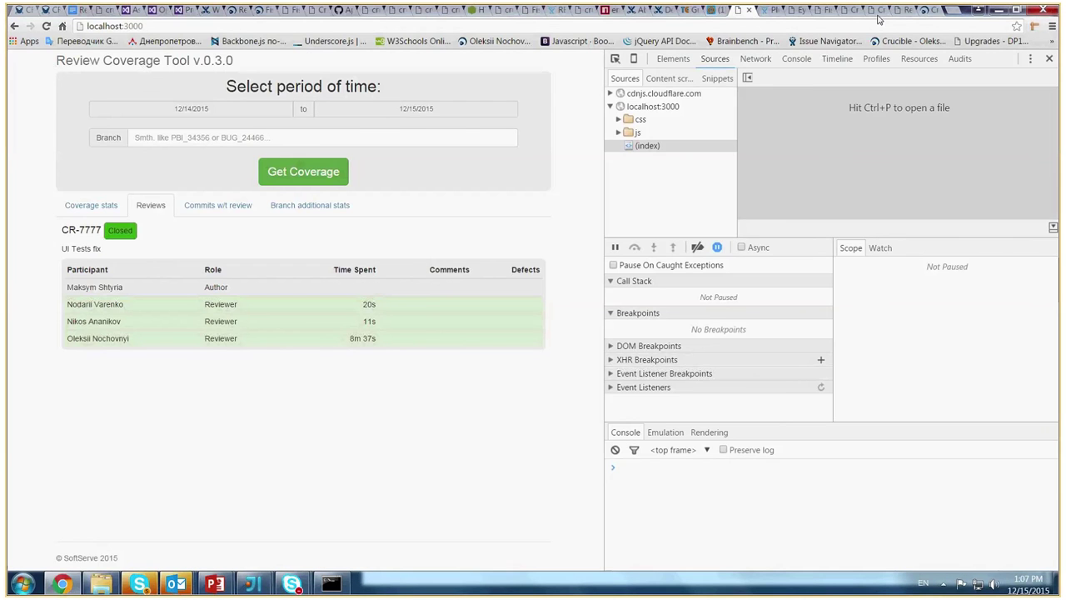
- Find the open Crucible reviews-v1/filter/details XML response and read through its review data, including comments, reviewers and time spent
{"action": "left_click", "coordinate": [873, 10]}
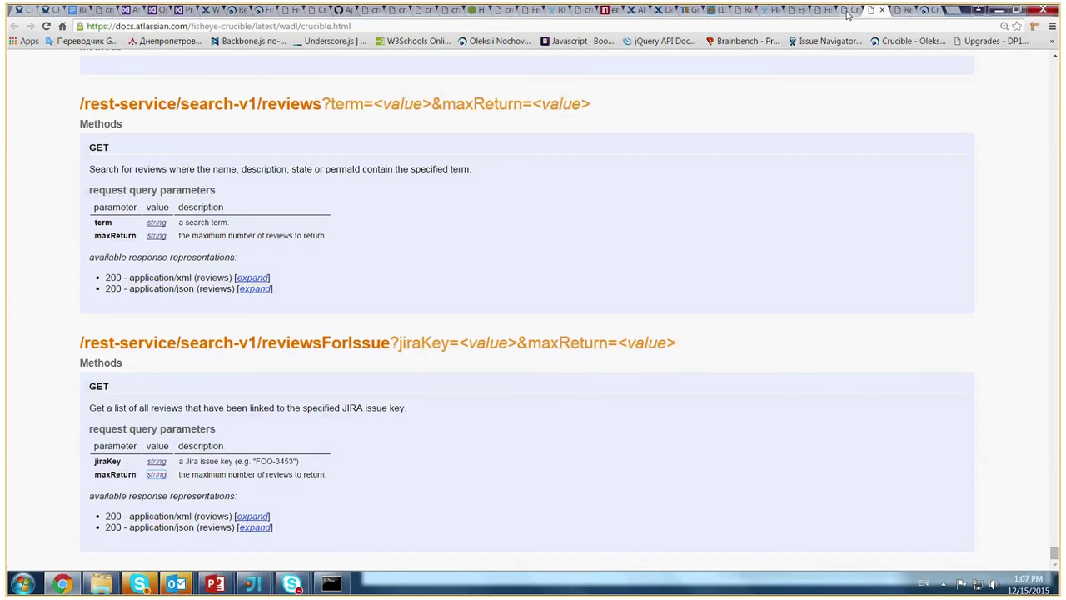
{"action": "left_click", "coordinate": [793, 10]}
{"action": "left_click", "coordinate": [748, 11]}
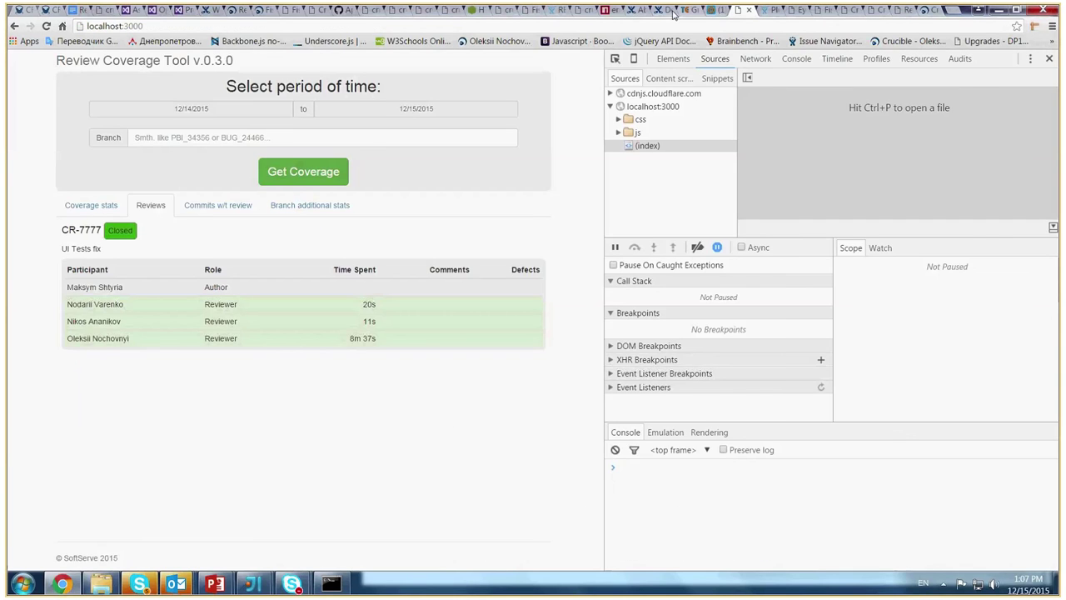
{"action": "left_click", "coordinate": [664, 11]}
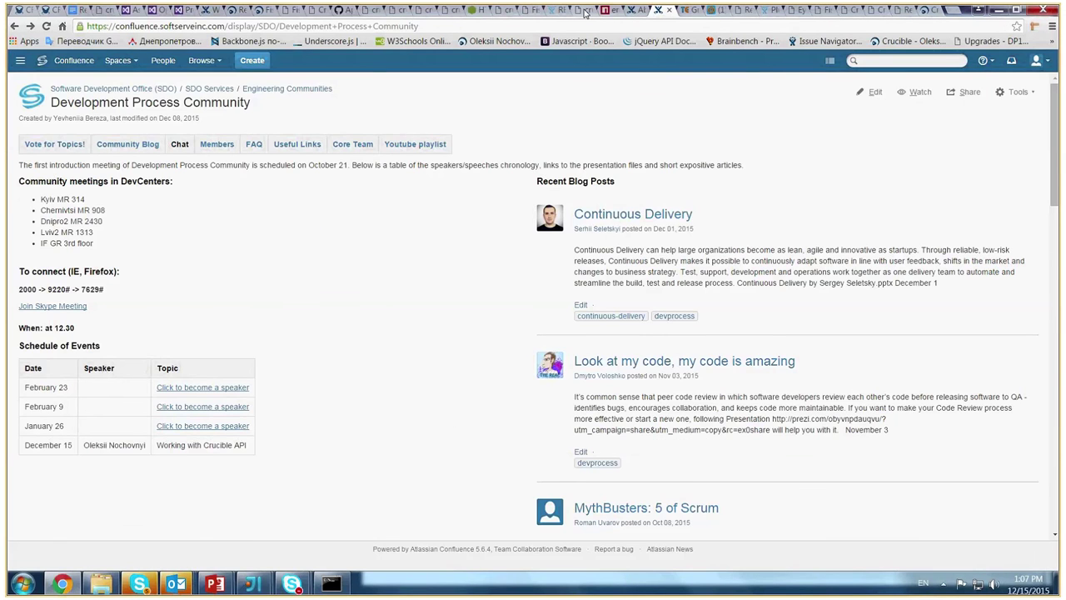
{"action": "left_click", "coordinate": [585, 11]}
{"action": "scroll", "coordinate": [545, 264], "scroll_direction": "down", "scroll_amount": 20}
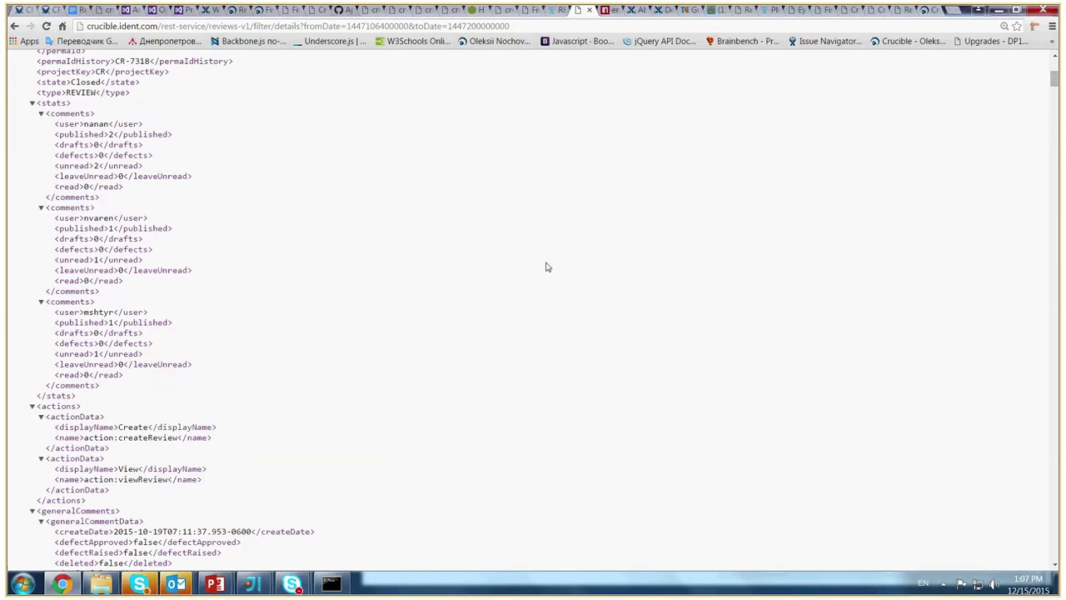
{"action": "scroll", "coordinate": [547, 263], "scroll_direction": "down", "scroll_amount": 10}
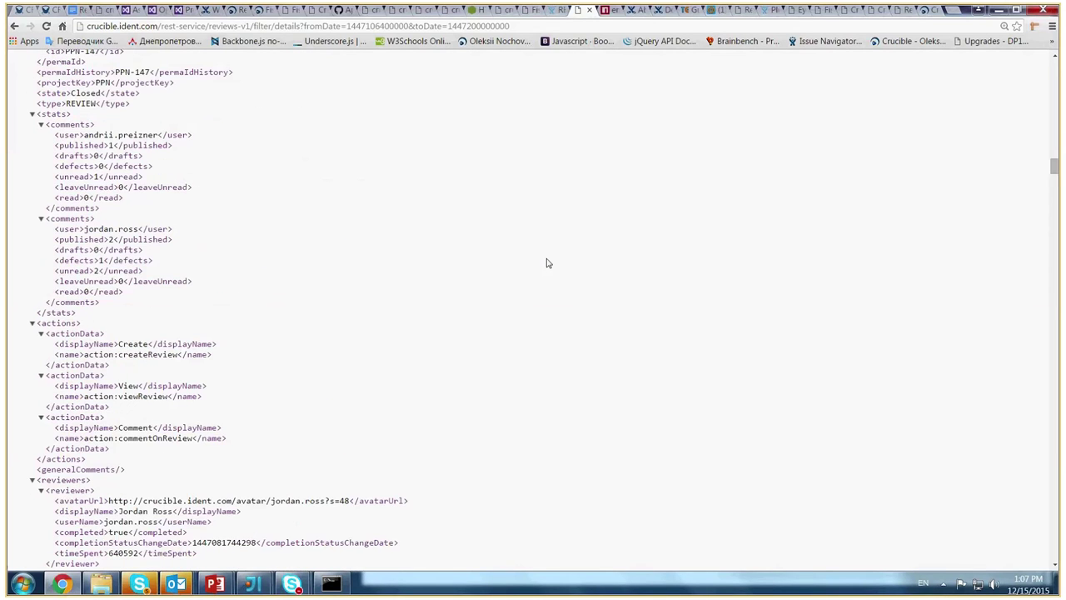
{"action": "scroll", "coordinate": [547, 263], "scroll_direction": "down", "scroll_amount": 15}
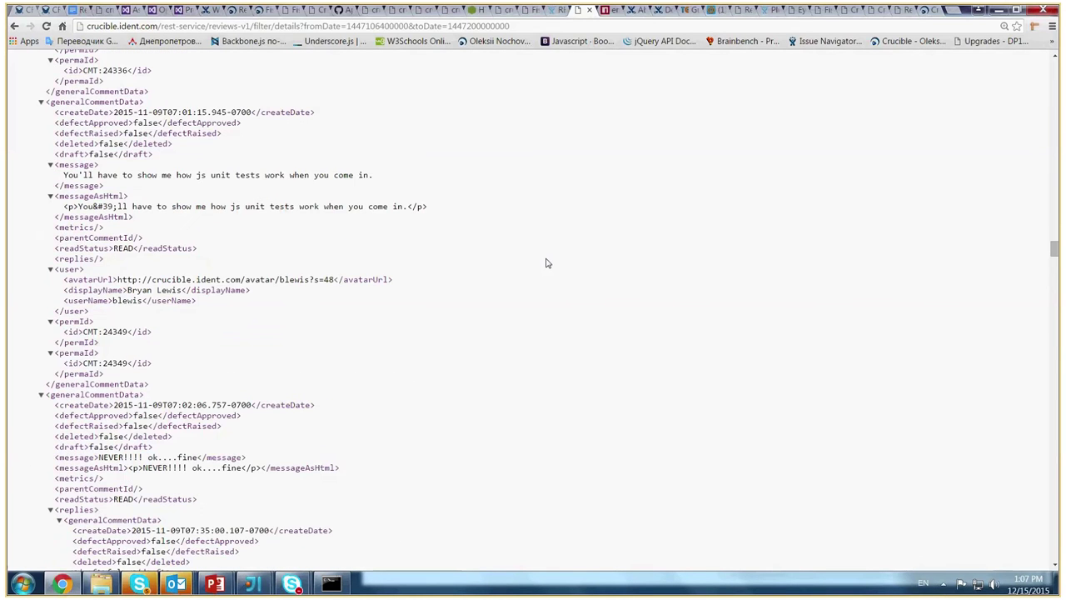
{"action": "left_click_drag", "start_coordinate": [1054, 249], "coordinate": [752, 54]}
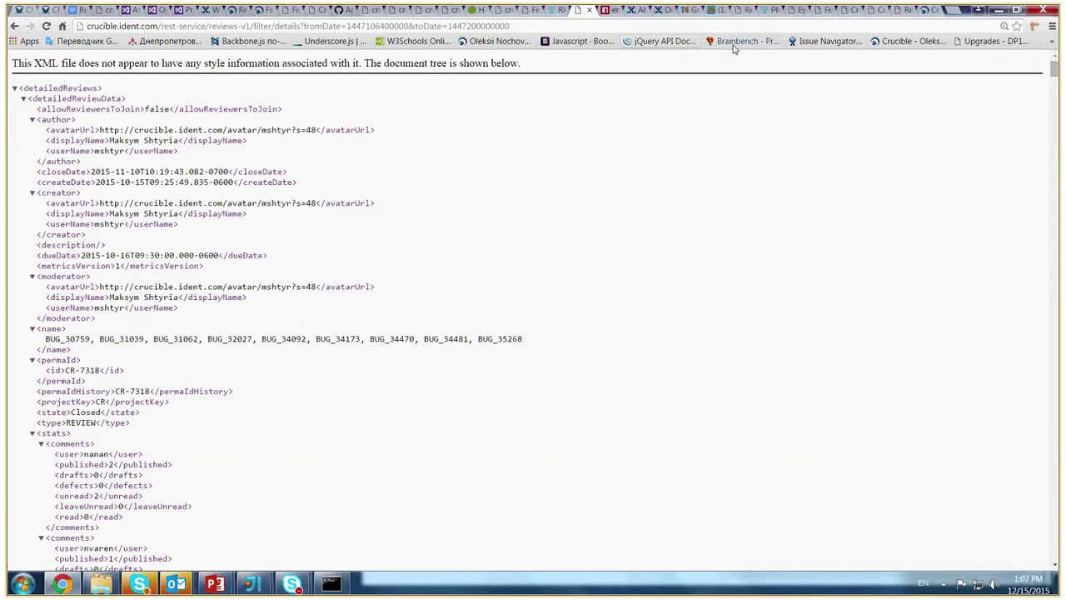
- Look through the open EyeQL reference guide, FishEye REST API, Crucible REST API and plugin module types documentation
{"action": "left_click", "coordinate": [795, 10]}
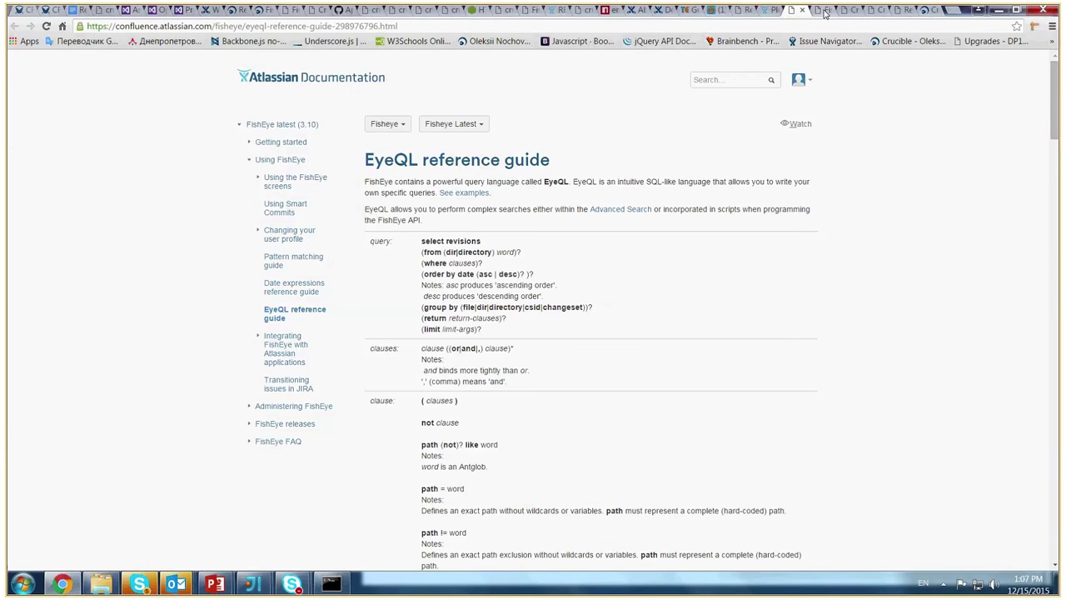
{"action": "left_click", "coordinate": [824, 11]}
{"action": "key", "text": "ctrl+Tab"}
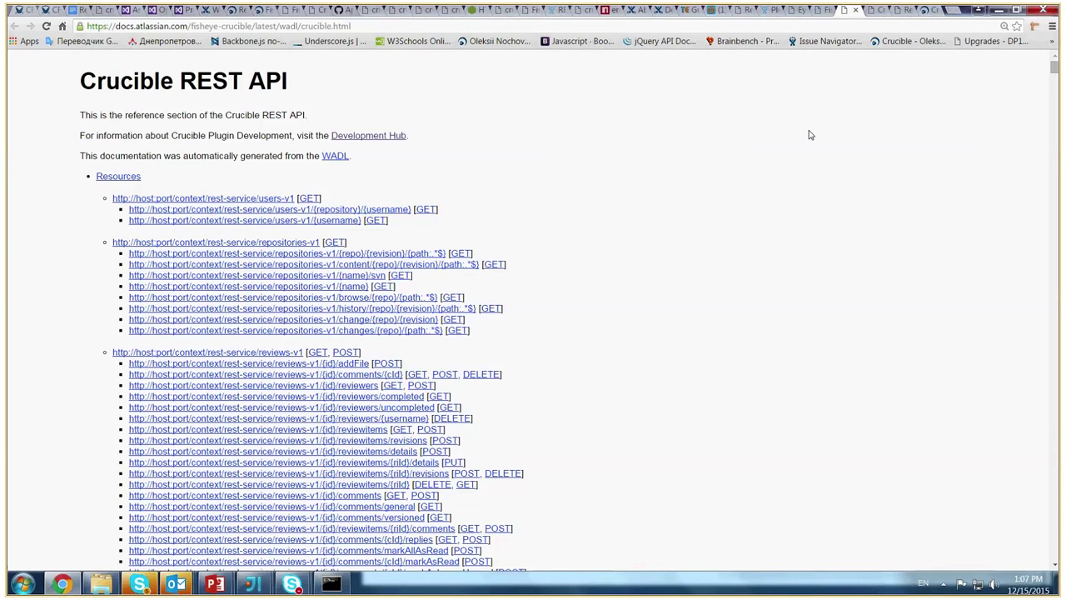
{"action": "key", "text": "ctrl+Tab"}
{"action": "key", "text": "ctrl+Tab"}
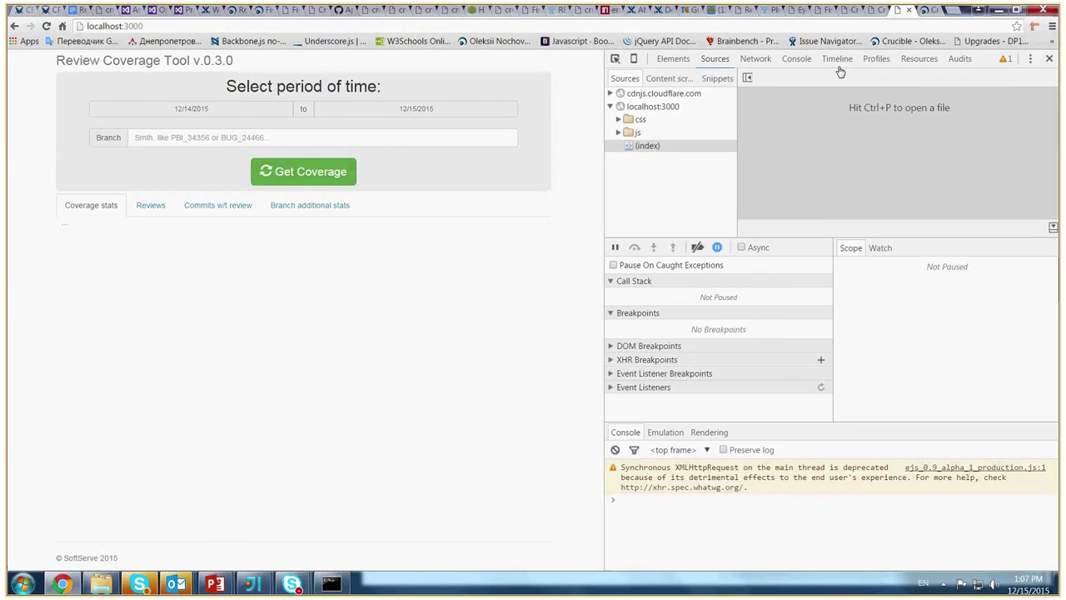
{"action": "left_click", "coordinate": [796, 10]}
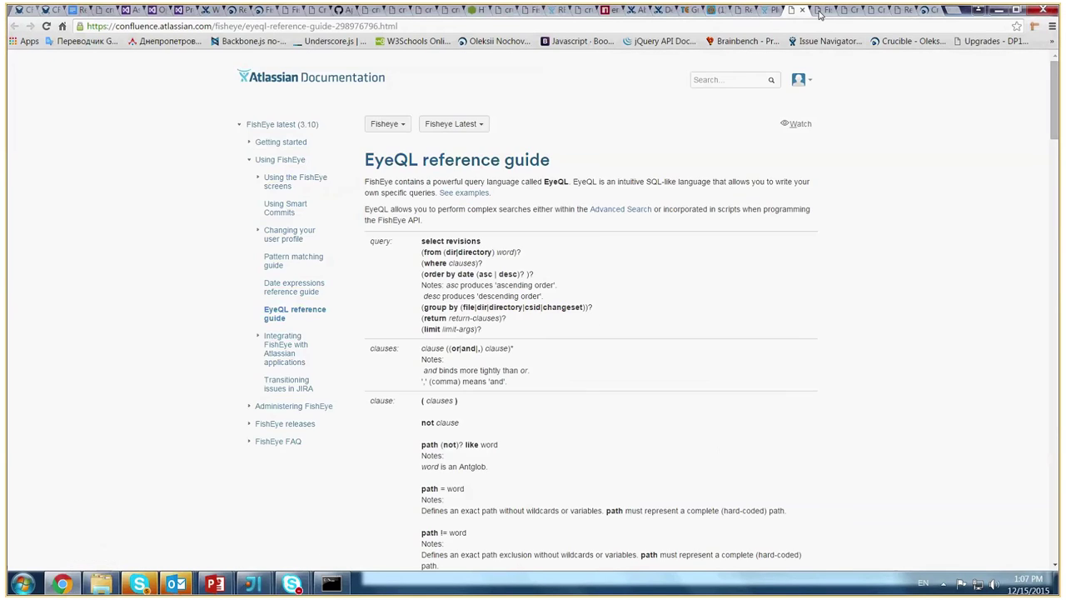
{"action": "left_click", "coordinate": [824, 11]}
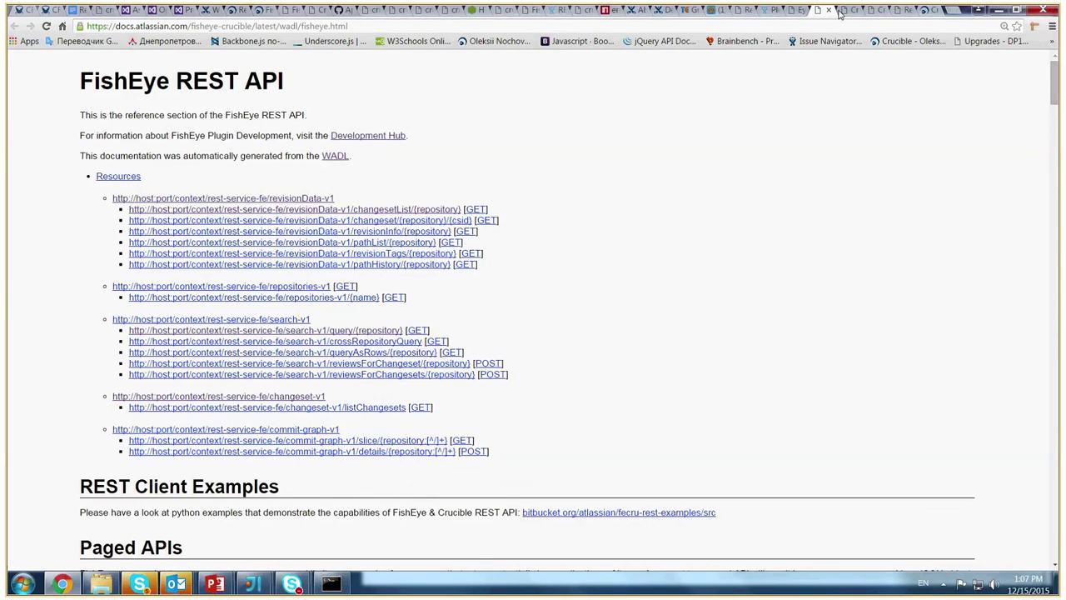
{"action": "left_click", "coordinate": [844, 11]}
{"action": "left_click", "coordinate": [852, 11]}
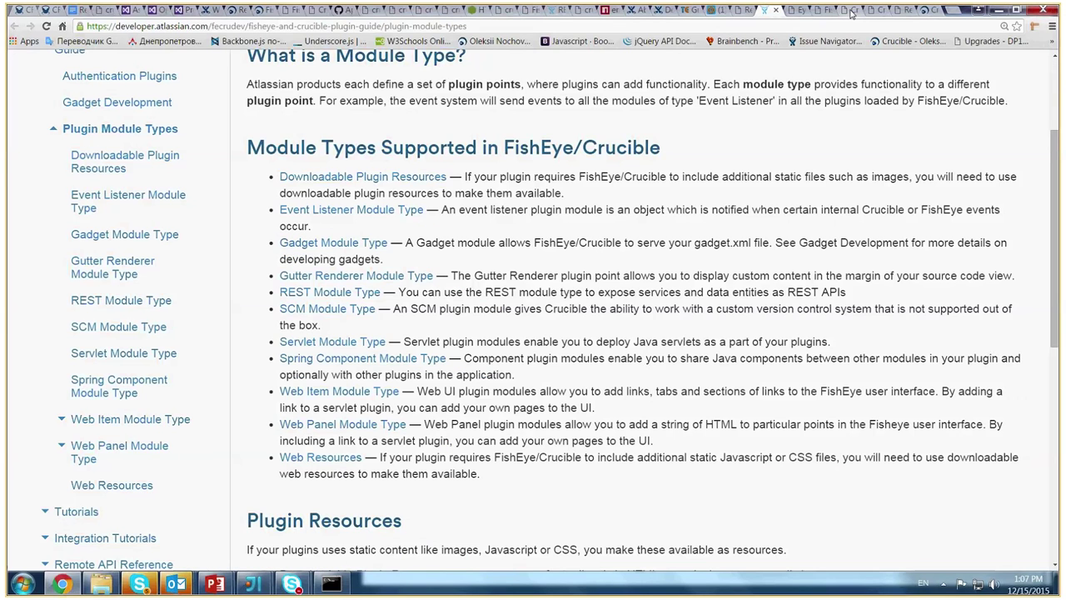
- Return to the coverage results, re-examine the Coverage w/t Merge & Close commits figure, and browse the list of commits without review
{"action": "left_click", "coordinate": [741, 11]}
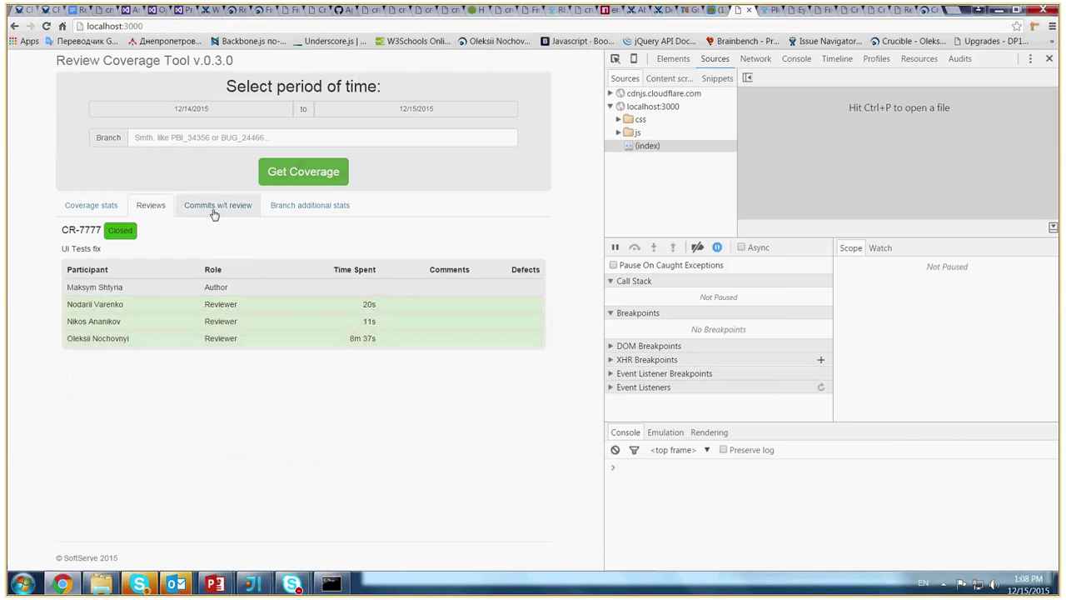
{"action": "left_click", "coordinate": [93, 205]}
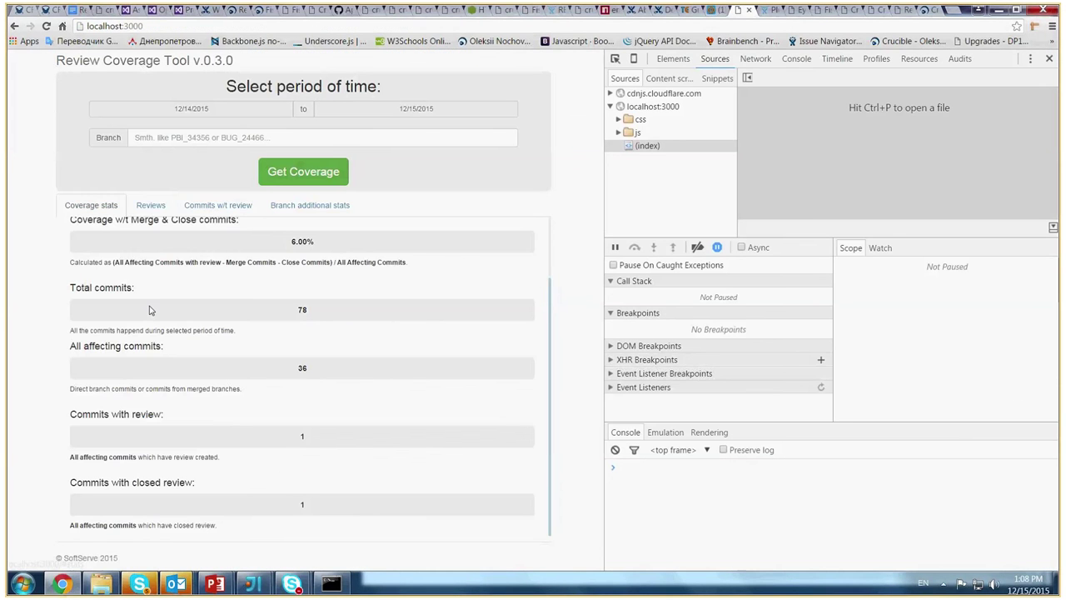
{"action": "double_click", "coordinate": [301, 317]}
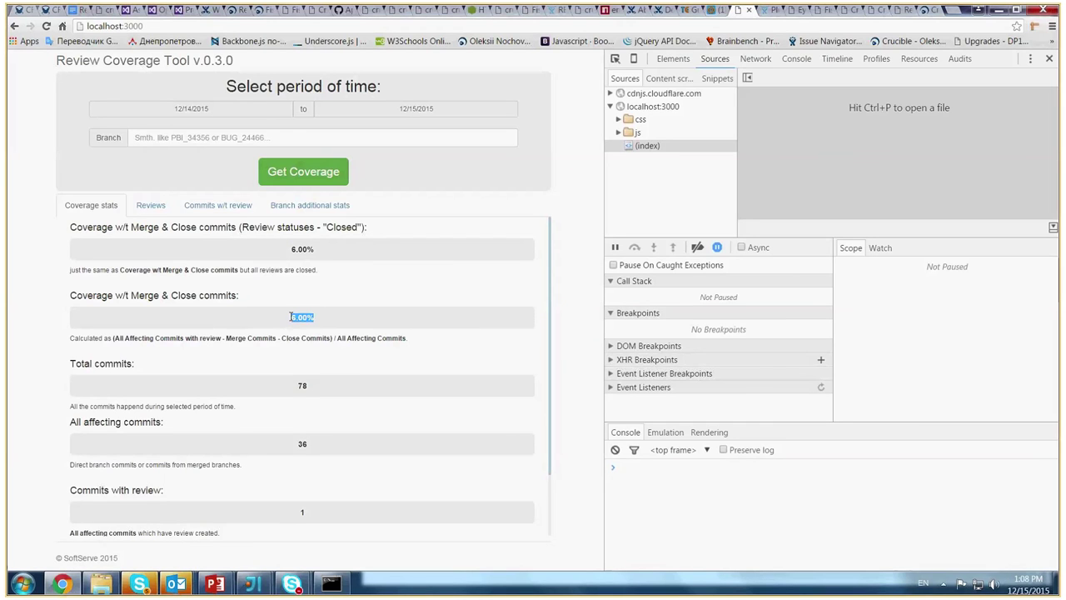
{"action": "left_click", "coordinate": [215, 206]}
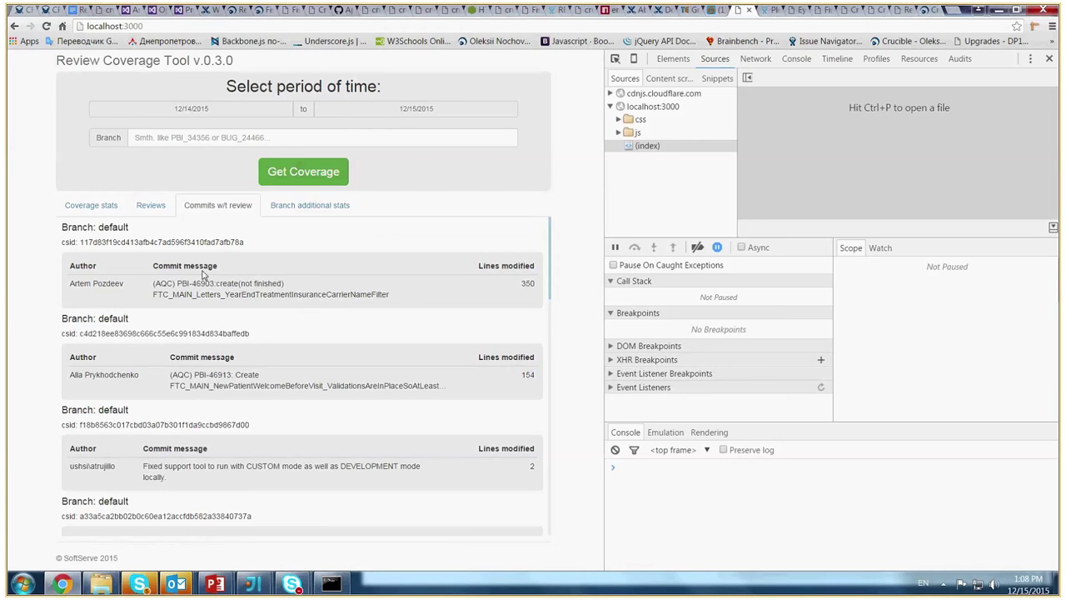
{"action": "scroll", "coordinate": [406, 284], "scroll_direction": "down", "scroll_amount": 6}
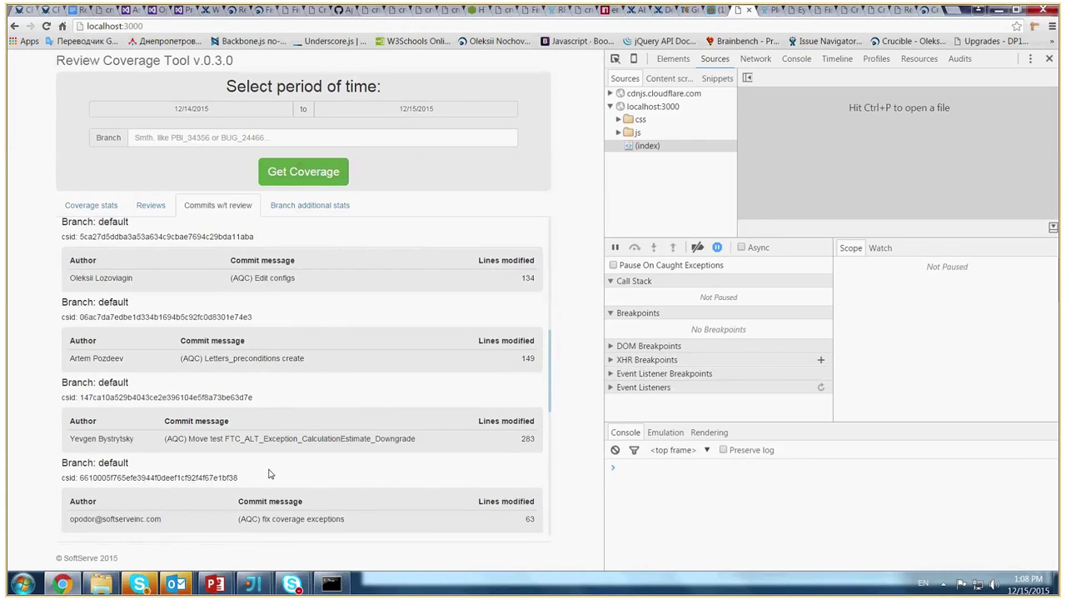
- Look through more of the commits without review and return to the start of the list
{"action": "scroll", "coordinate": [268, 474], "scroll_direction": "down", "scroll_amount": 3}
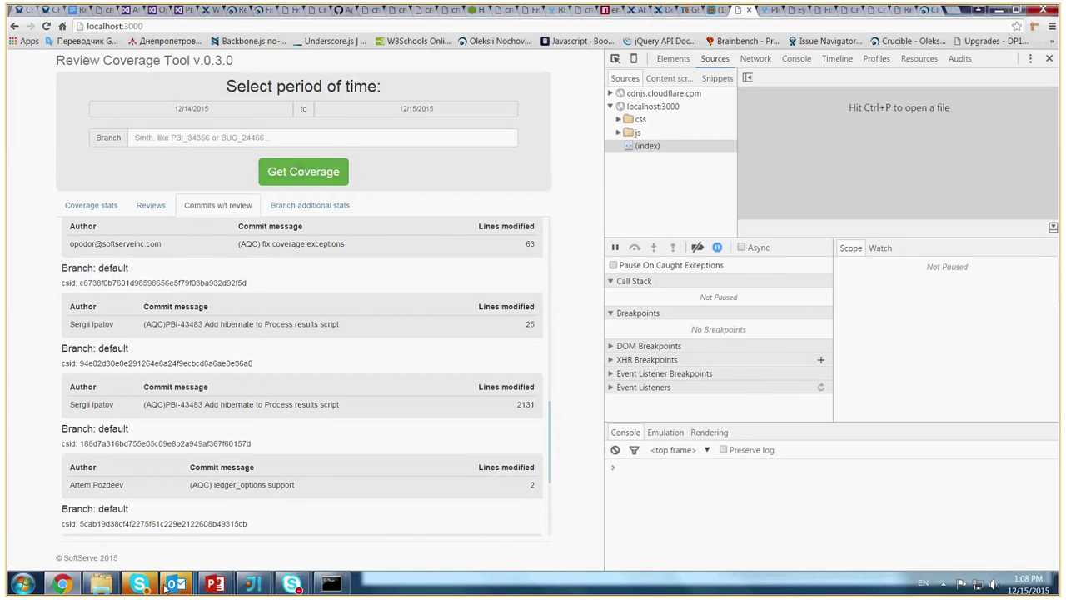
{"action": "scroll", "coordinate": [538, 380], "scroll_direction": "up", "scroll_amount": 2}
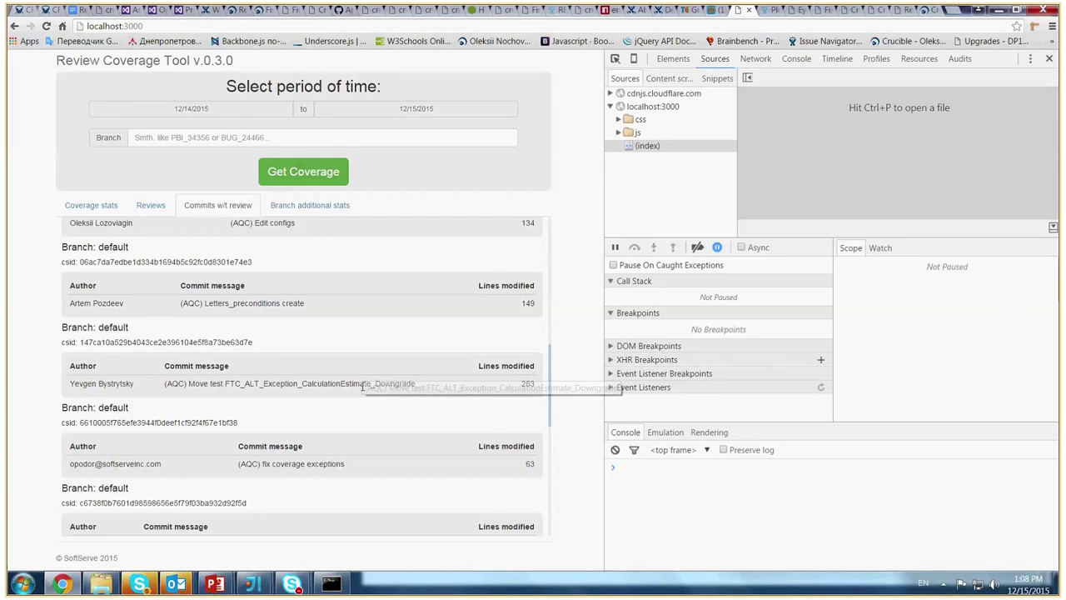
{"action": "scroll", "coordinate": [362, 385], "scroll_direction": "up", "scroll_amount": 3}
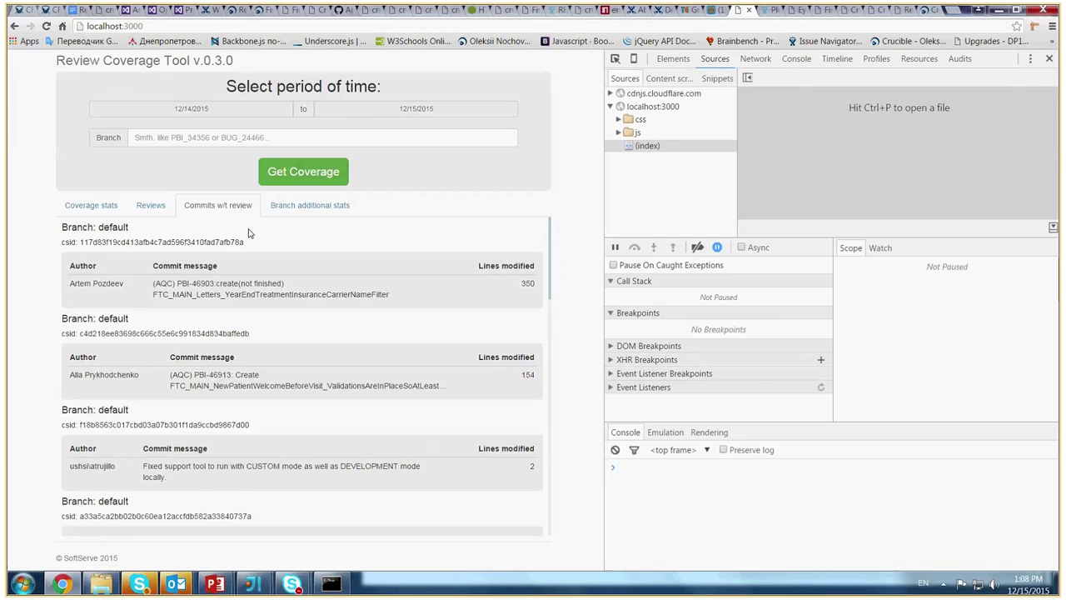
- Examine the branch additional stats, covering committers, total duration and time per commit, and comments and defects per commit
{"action": "left_click", "coordinate": [317, 207]}
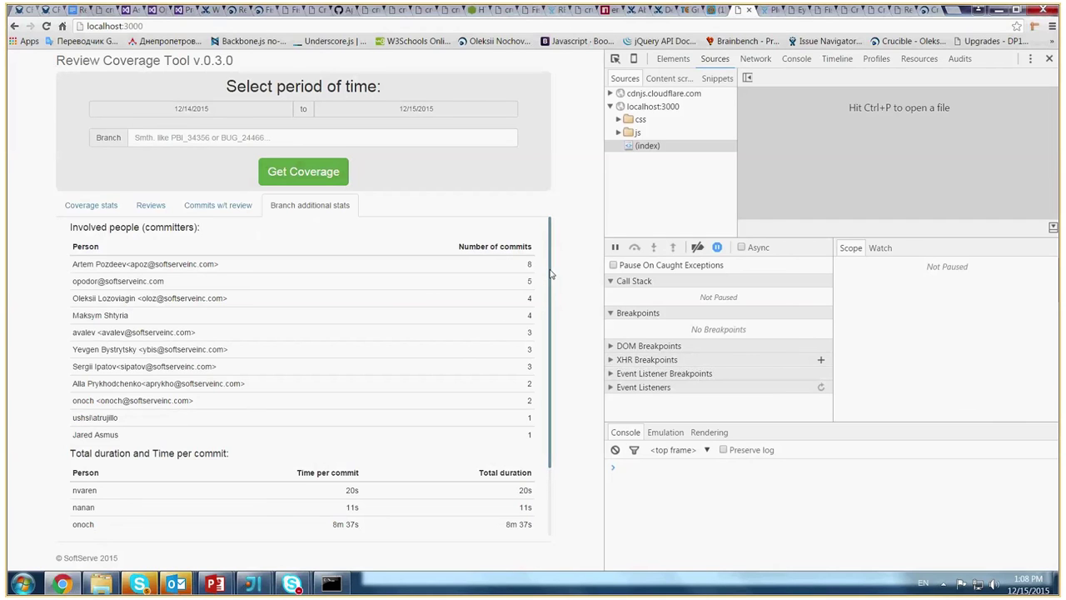
{"action": "left_click_drag", "start_coordinate": [550, 274], "coordinate": [549, 366]}
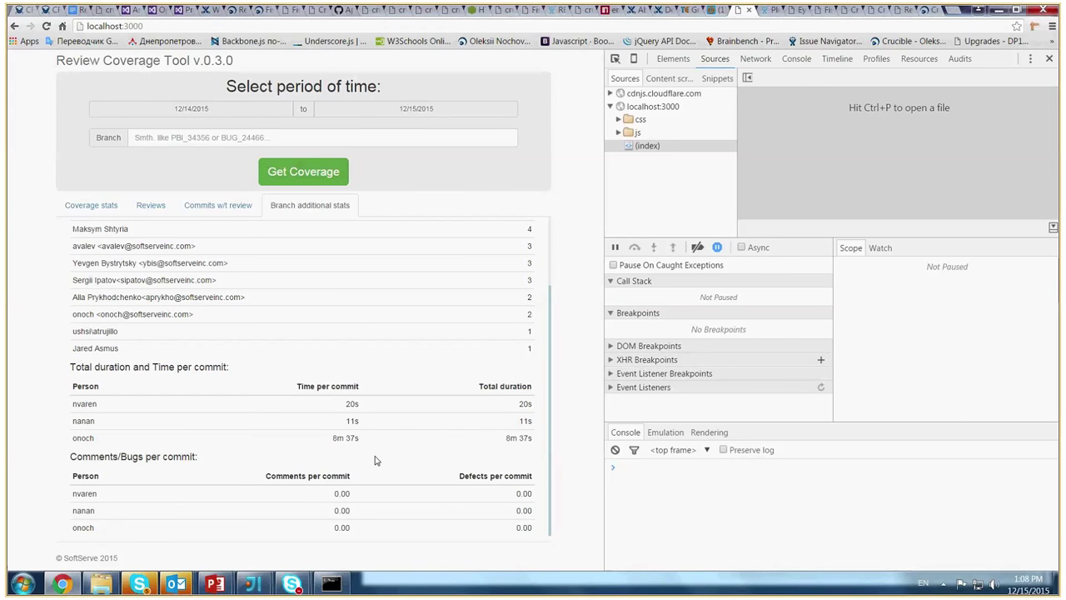
{"action": "left_click_drag", "start_coordinate": [538, 443], "coordinate": [336, 405]}
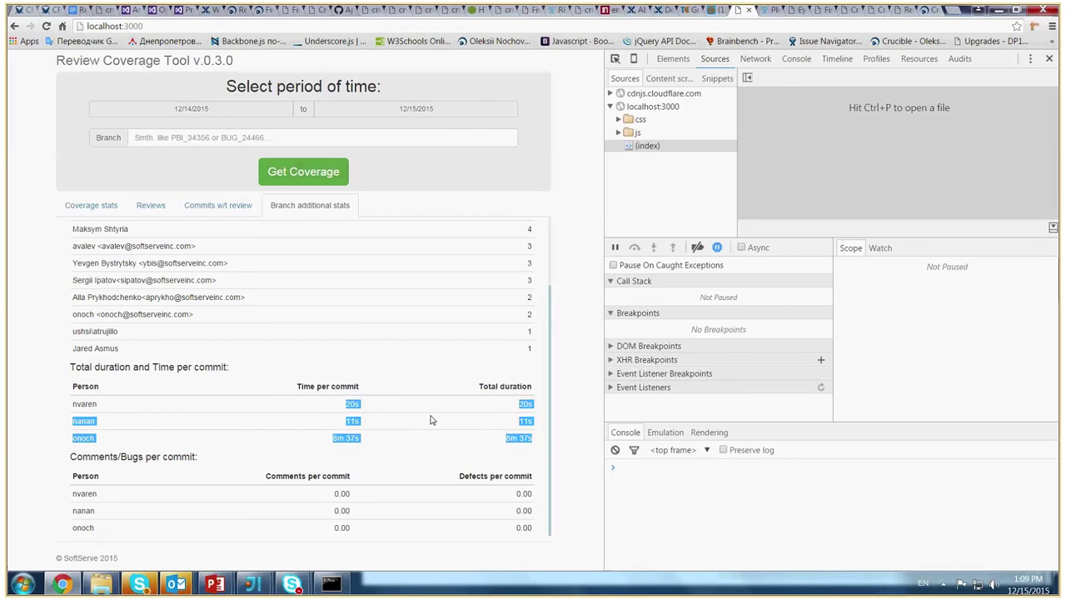
{"action": "left_click", "coordinate": [432, 420]}
{"action": "double_click", "coordinate": [353, 404]}
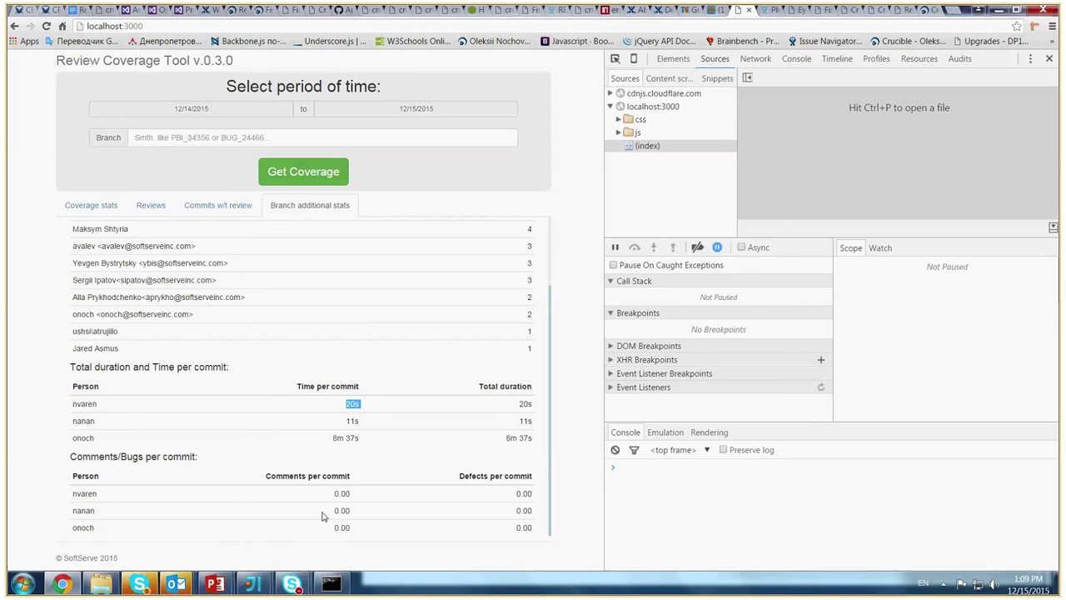
- Switch to the CrucibleAPI slide show in PowerPoint, look at the Introduction and Questions slides, and return to the coverage tool in the browser
{"action": "mouse_move", "coordinate": [331, 581]}
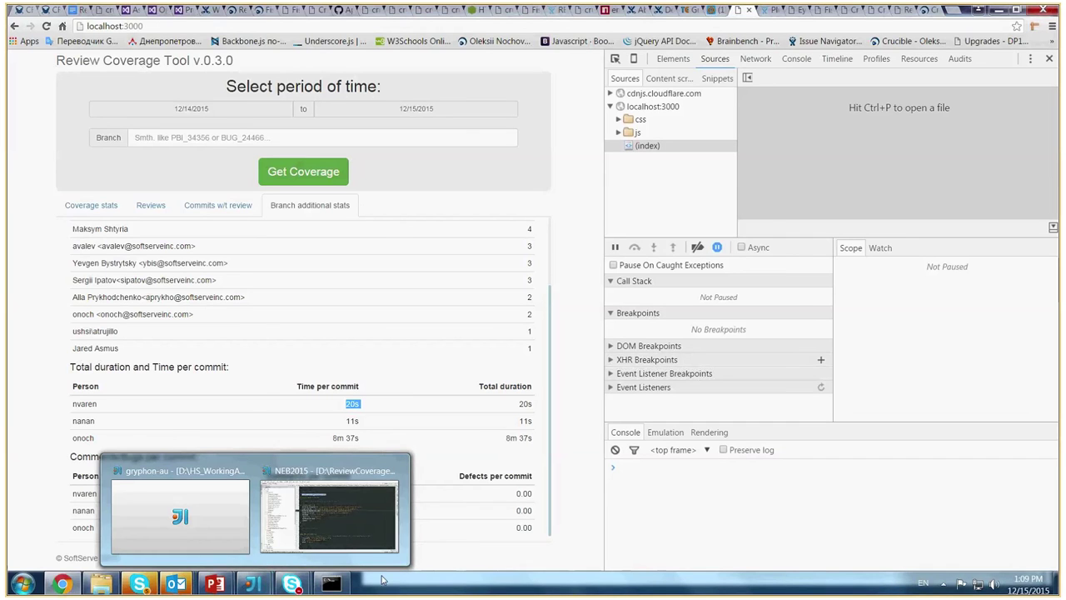
{"action": "mouse_move", "coordinate": [214, 583]}
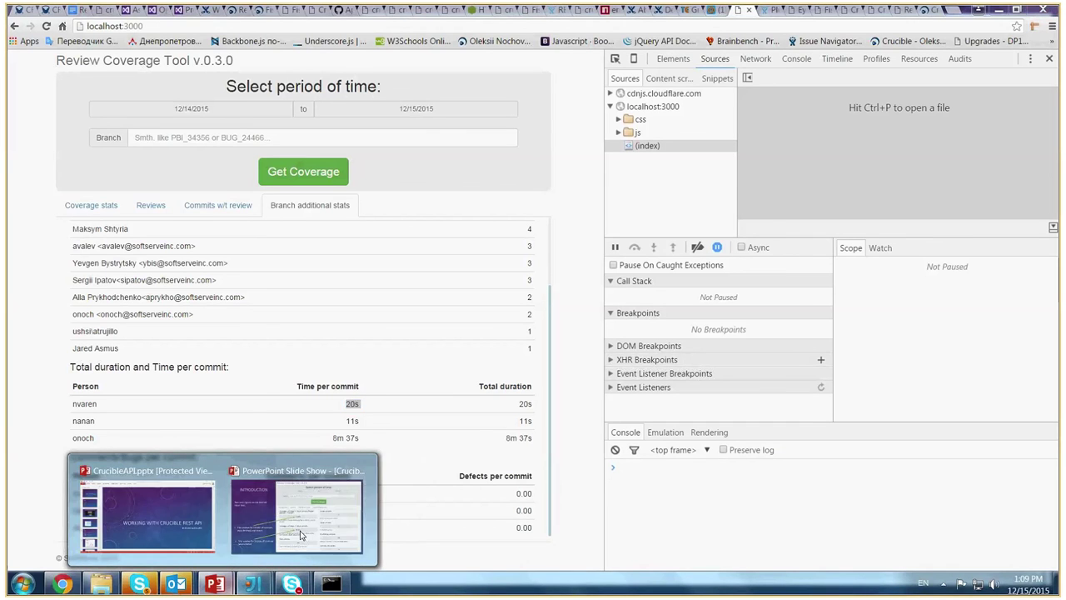
{"action": "left_click", "coordinate": [301, 535]}
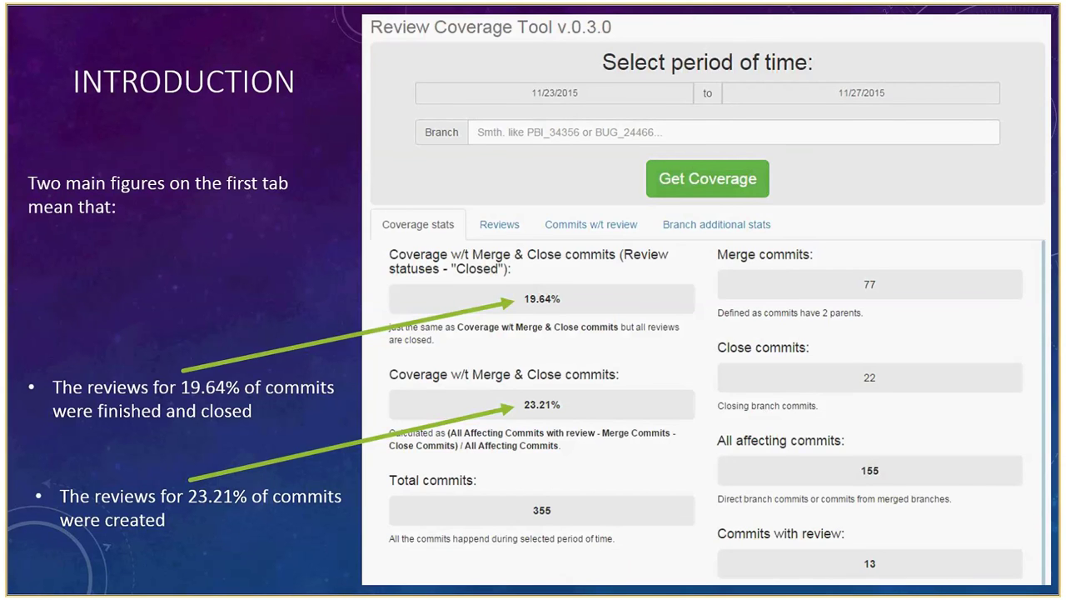
{"action": "key", "text": "Right"}
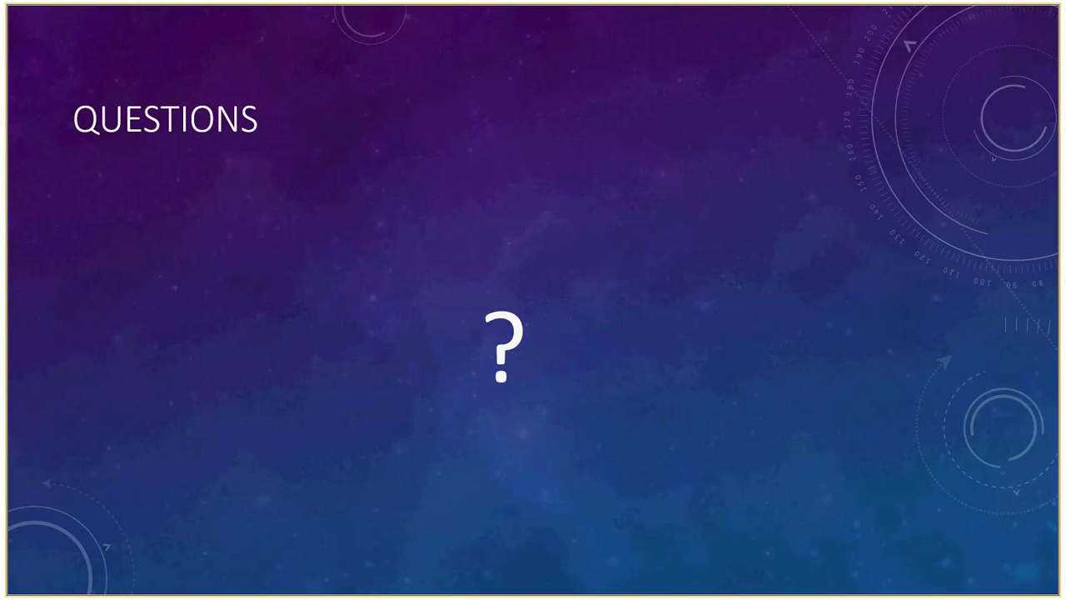
{"action": "key", "text": "Left"}
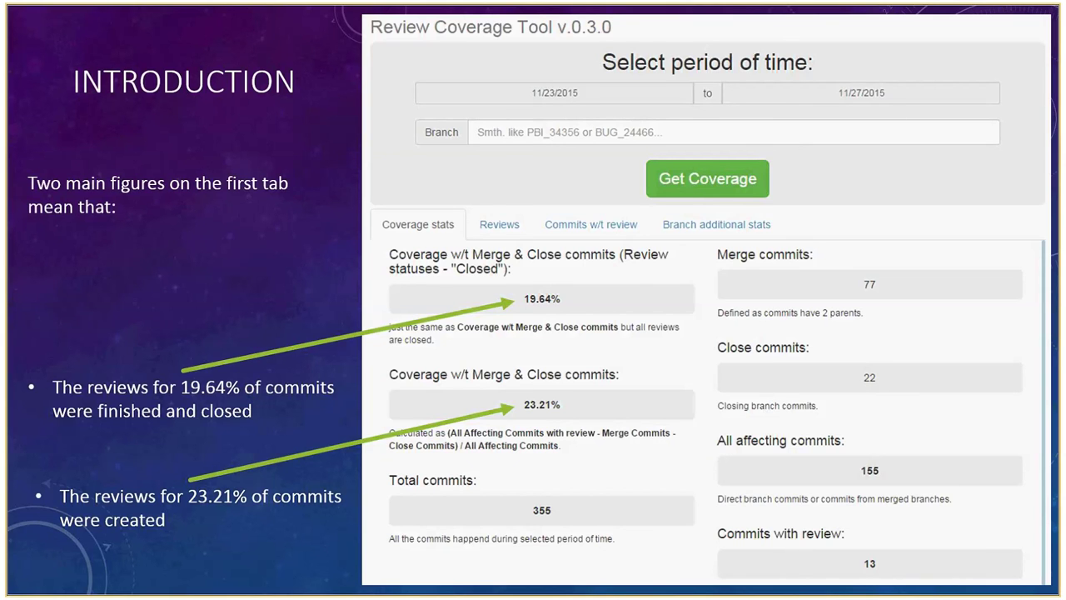
{"action": "key", "text": "Right"}
{"action": "key", "text": "Right"}
{"action": "key", "text": "Left"}
{"action": "key", "text": "Left"}
{"action": "key", "text": "alt+Tab"}
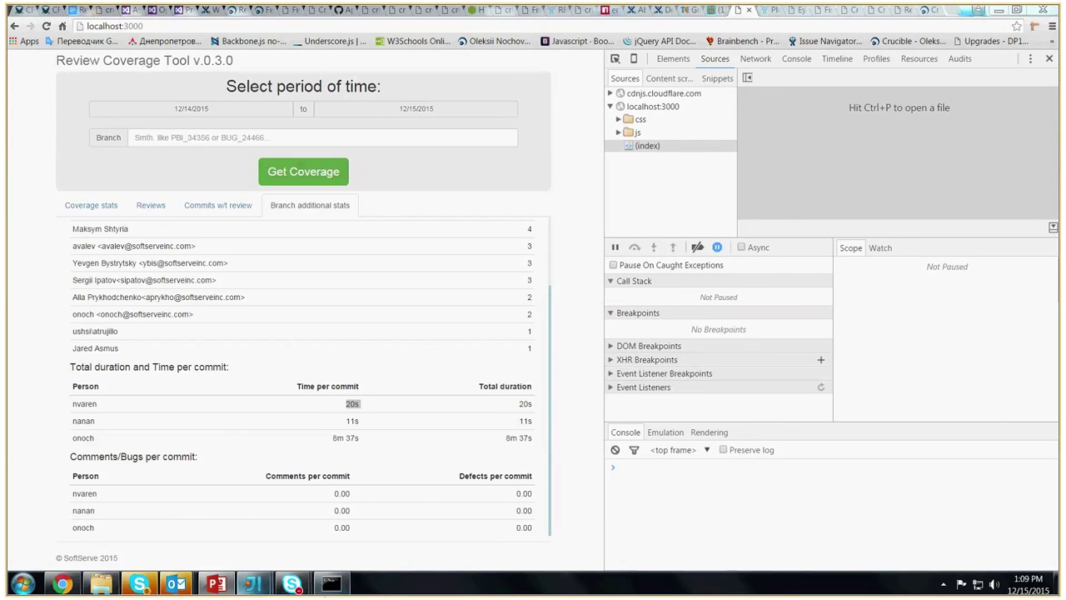
{"action": "left_click", "coordinate": [447, 537]}
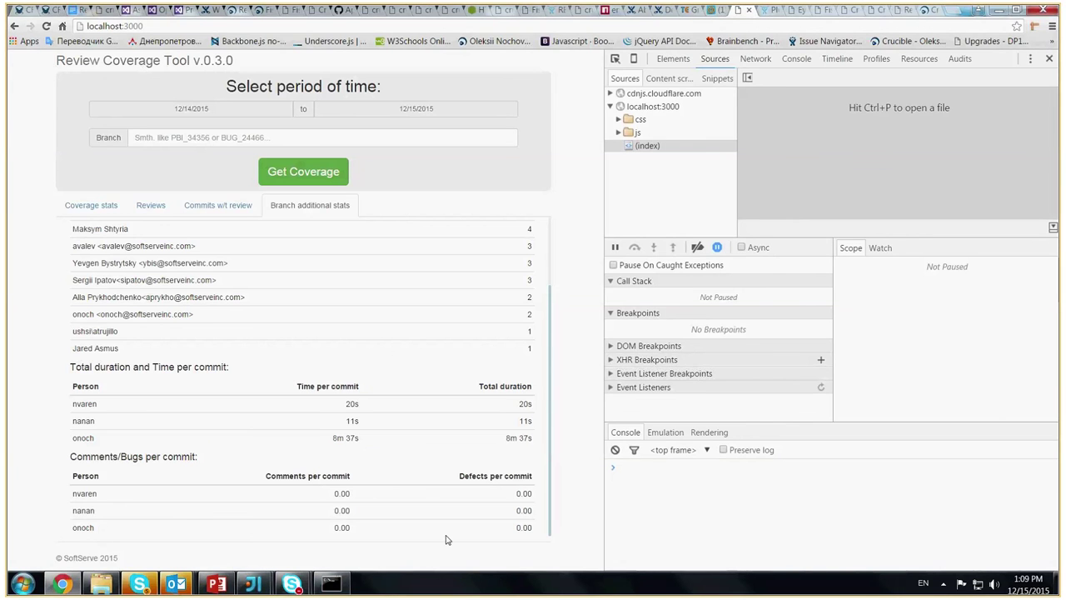
- Minimize the browser and switch to the Development Process Community meeting window in Lync
{"action": "left_click", "coordinate": [997, 12]}
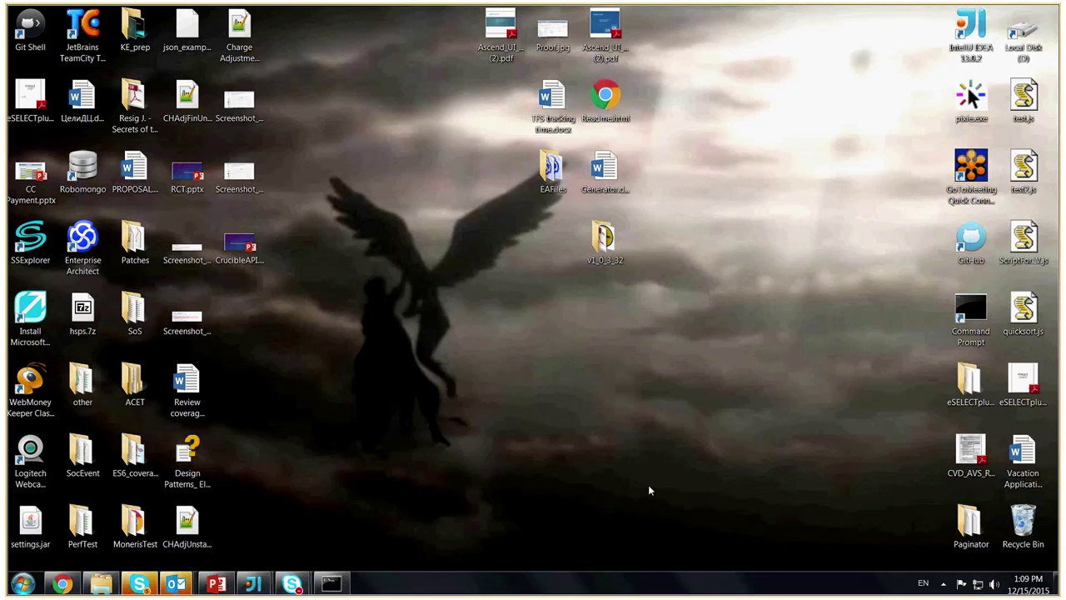
{"action": "mouse_move", "coordinate": [291, 583]}
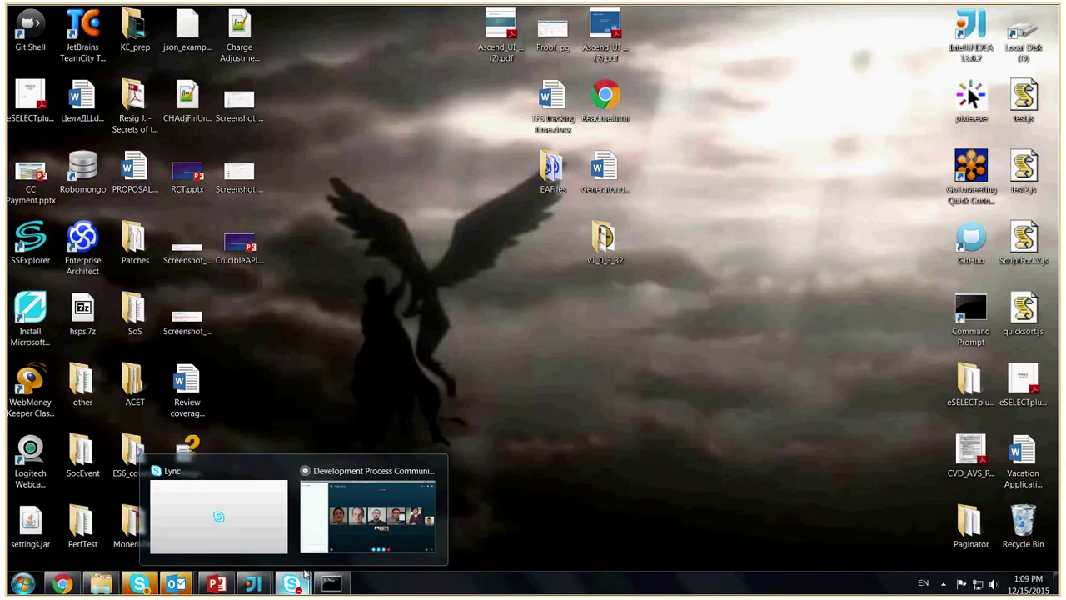
{"action": "left_click", "coordinate": [360, 529]}
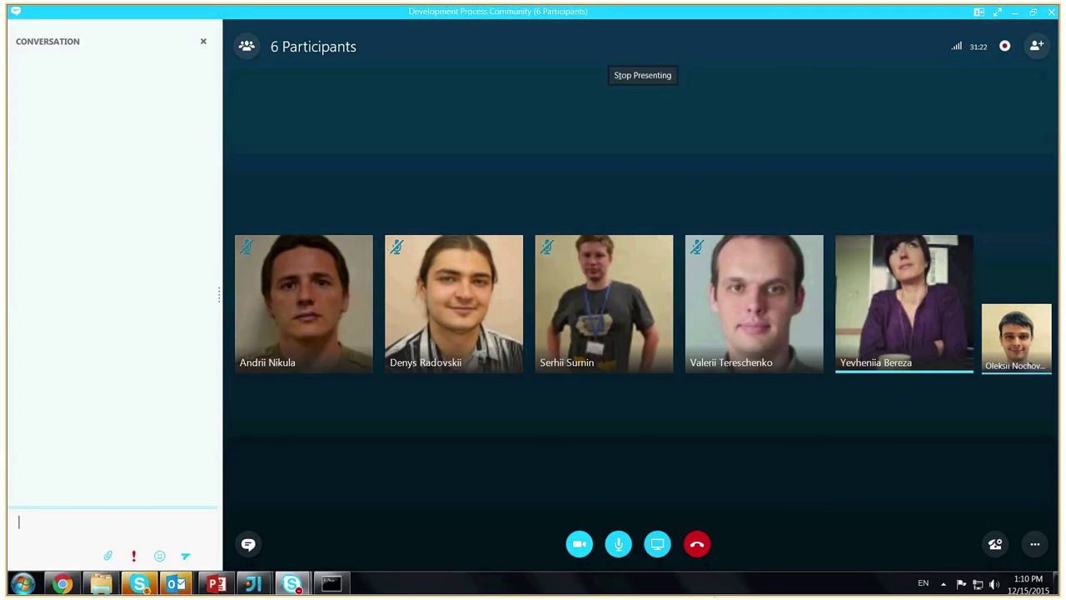
{"action": "left_click", "coordinate": [140, 584]}
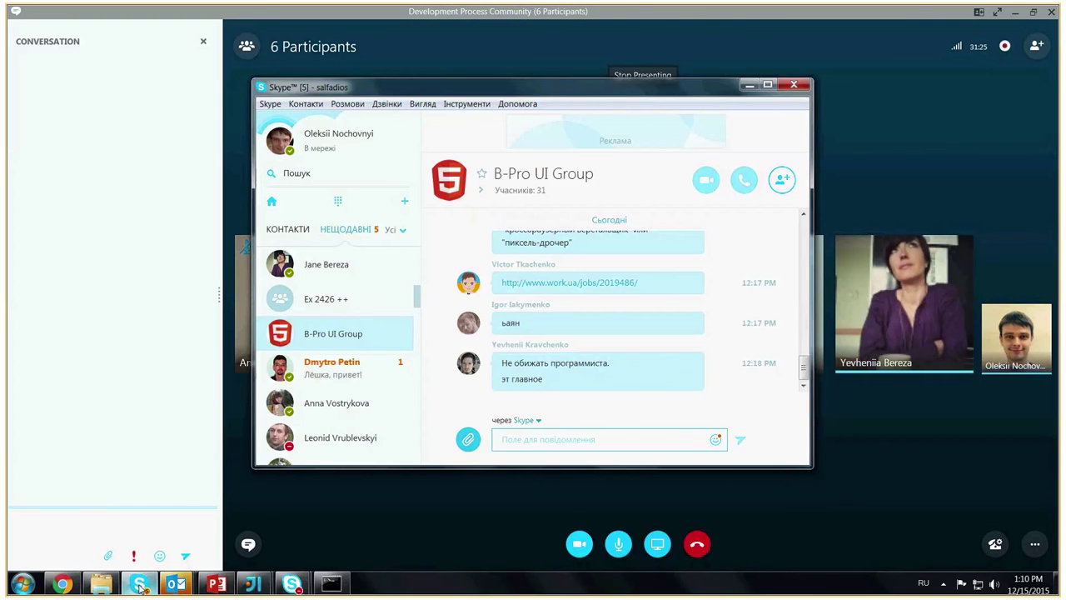
{"action": "left_click", "coordinate": [140, 584]}
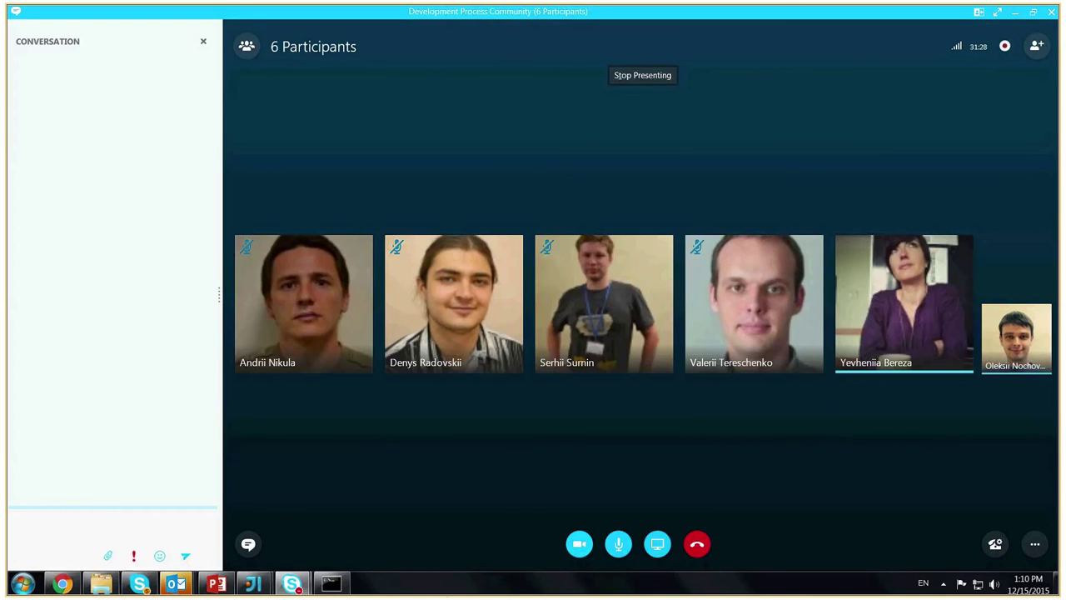